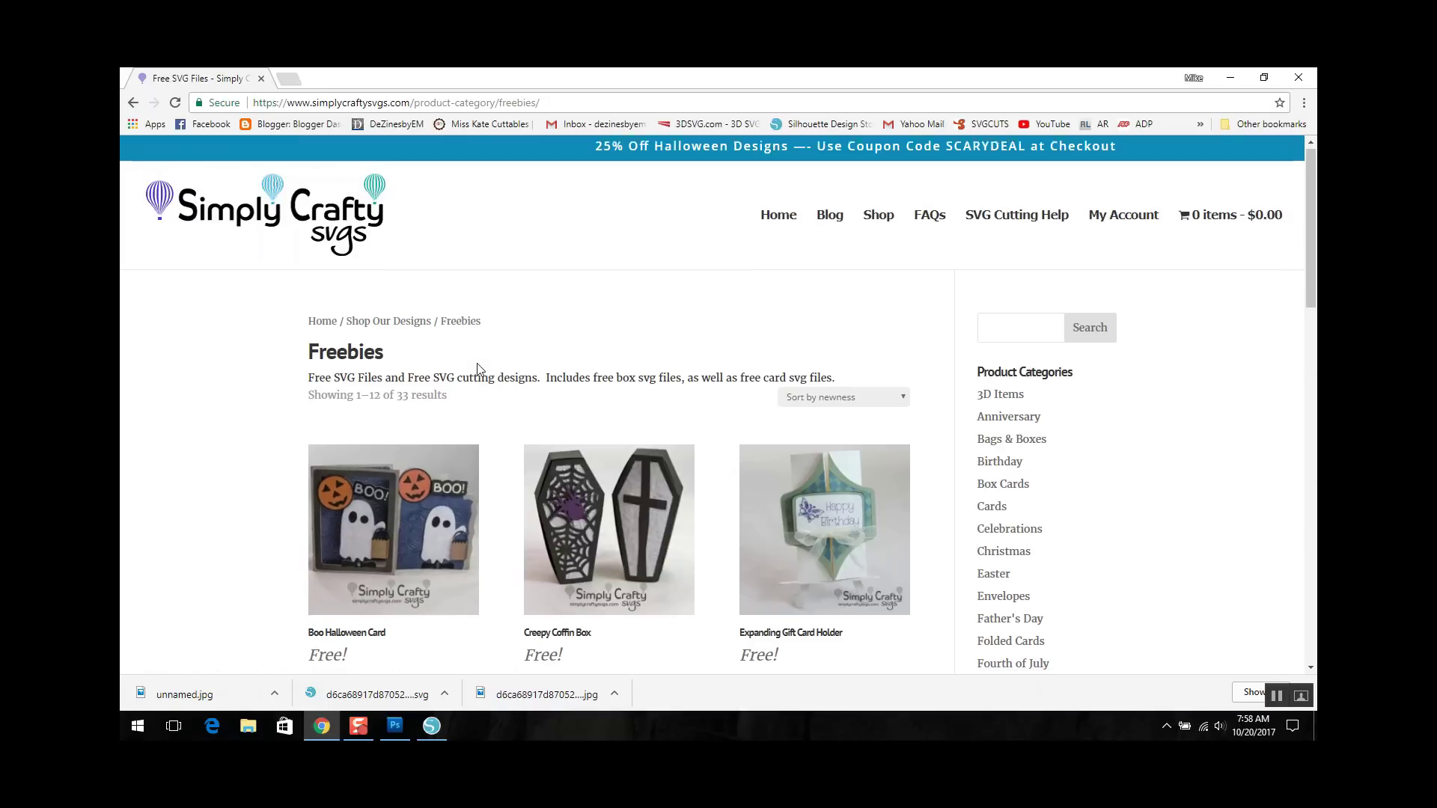
pyautogui.scroll(-2, 455, 411)
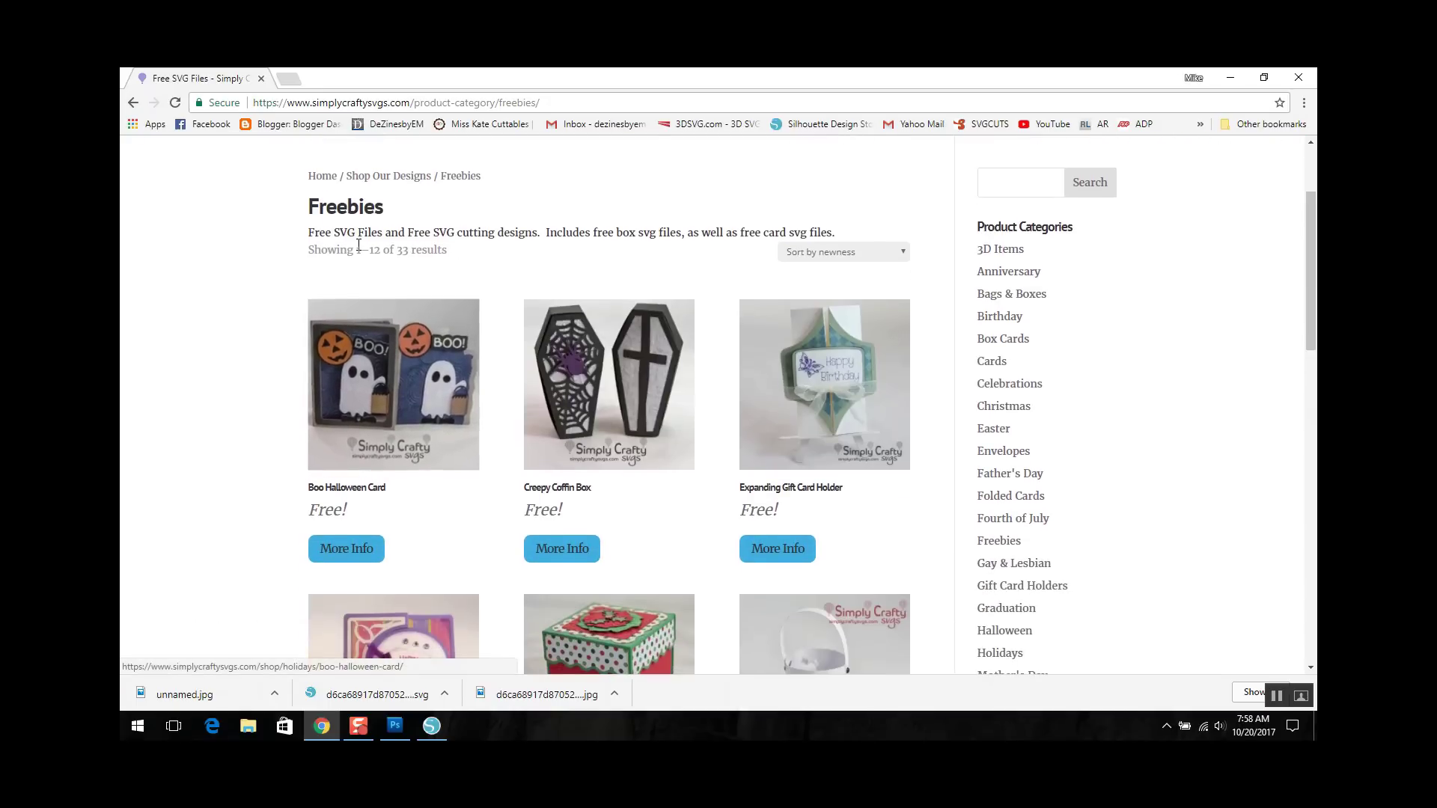
pyautogui.scroll(1, 365, 248)
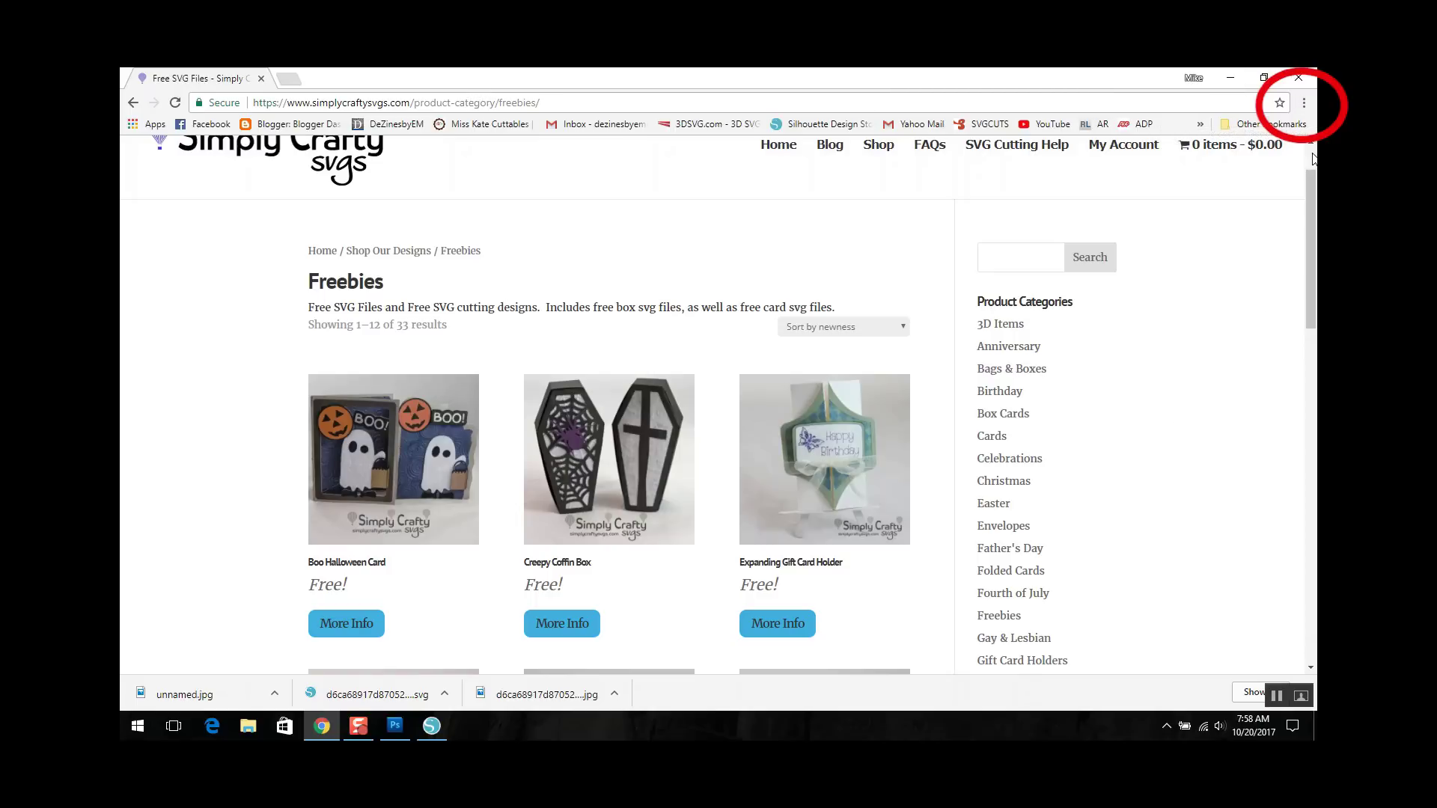
pyautogui.click(1305, 105)
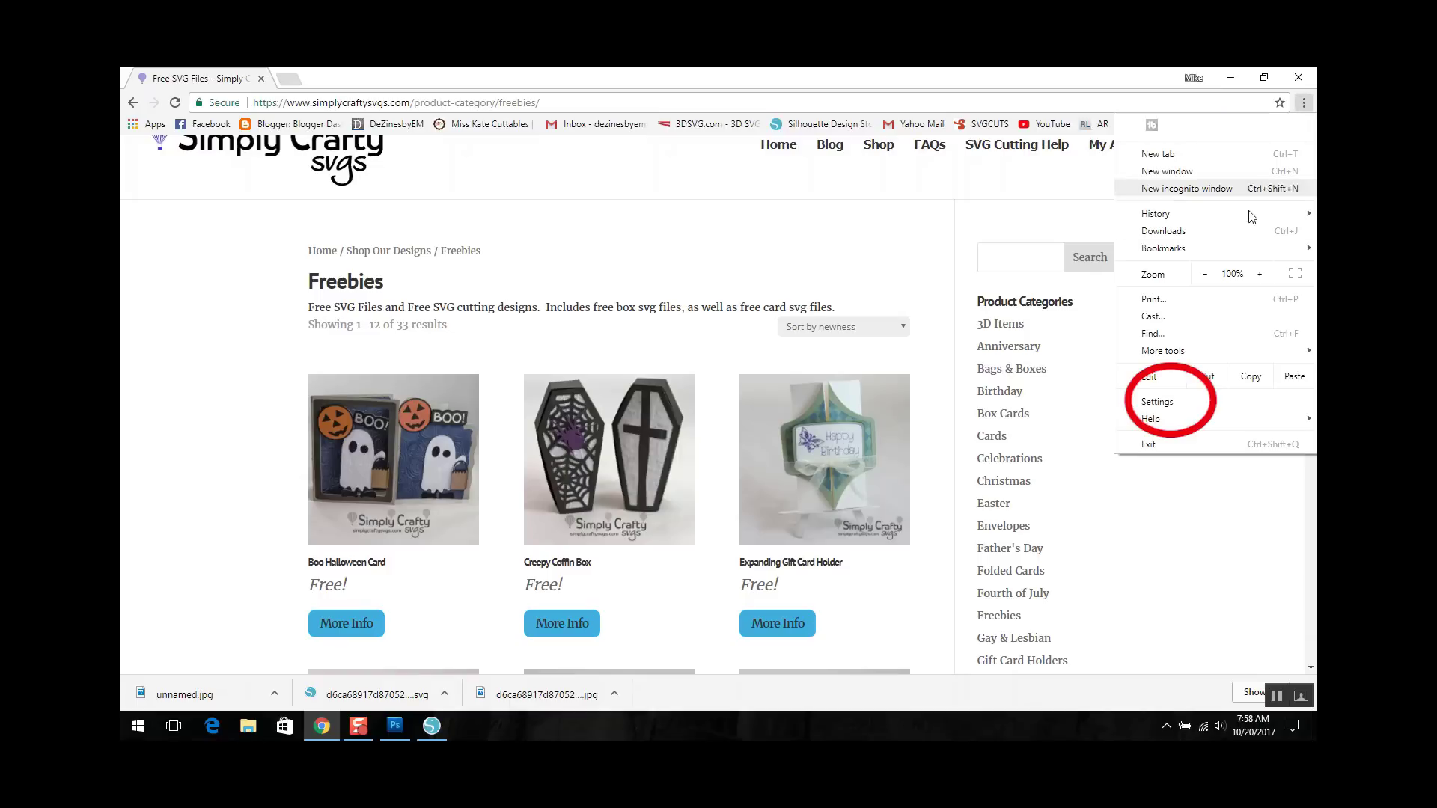
# Open Chrome's settings and expand the Advanced section to reach the Downloads options
pyautogui.click(1175, 406)
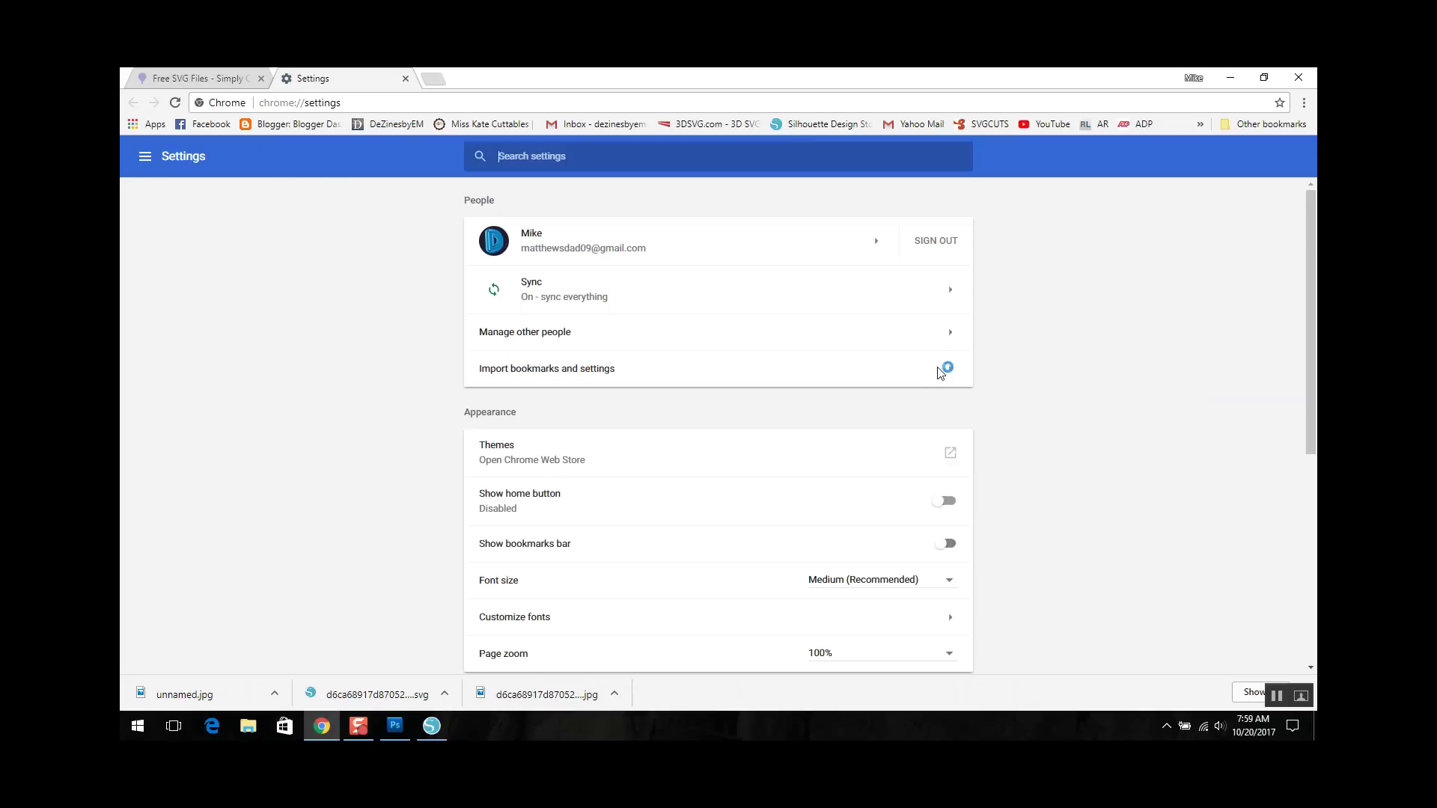
pyautogui.scroll(-1, 1027, 392)
pyautogui.scroll(-3, 1027, 391)
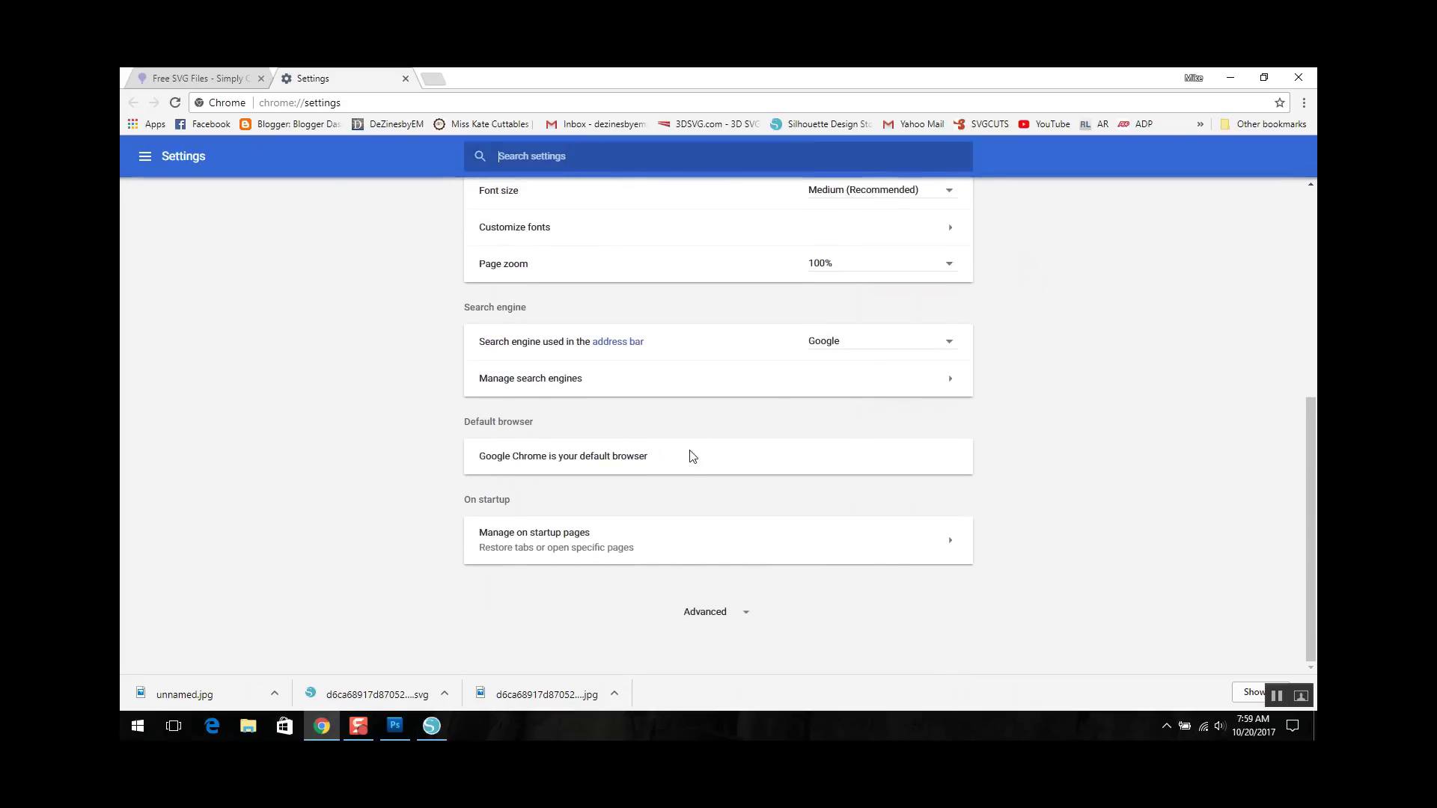
pyautogui.click(697, 625)
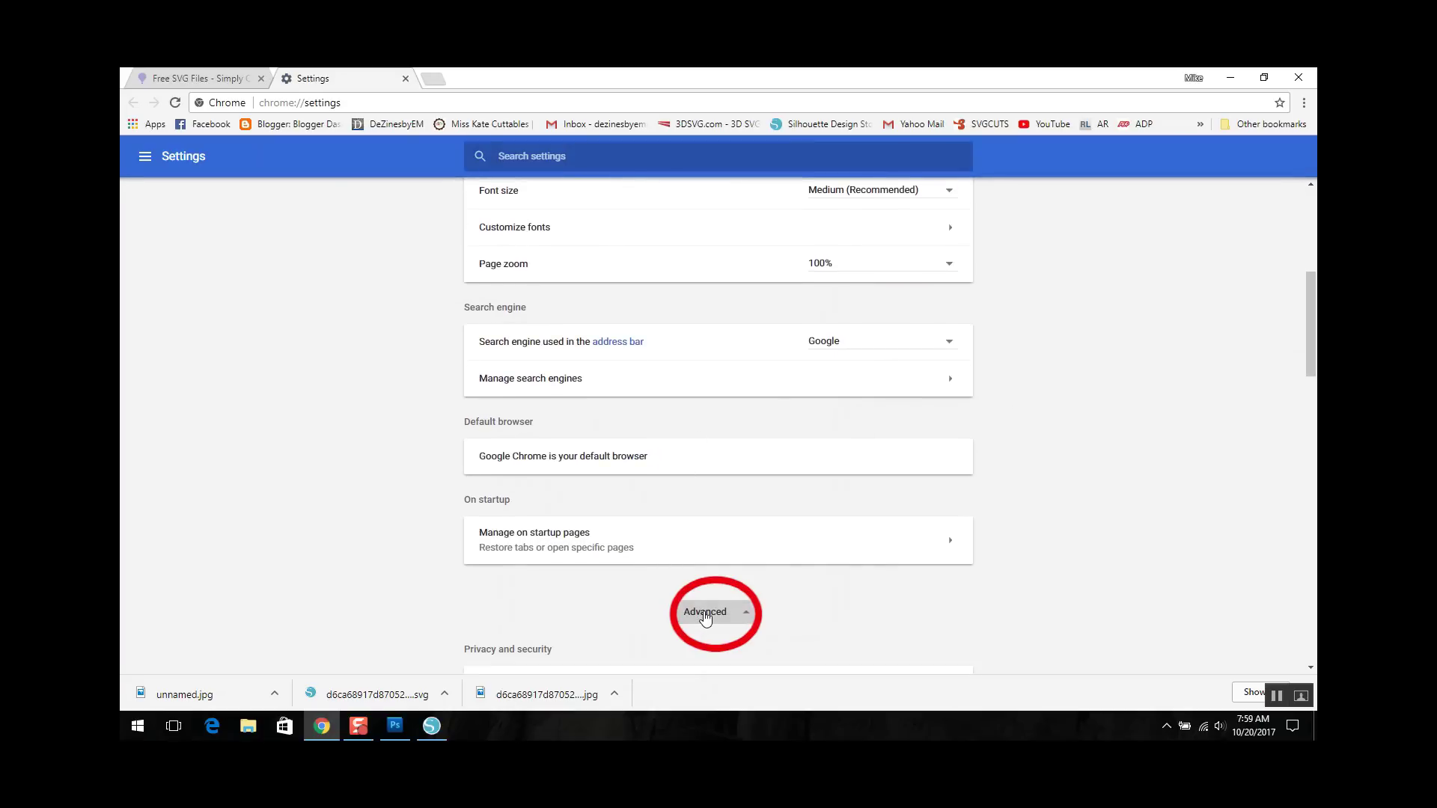
pyautogui.scroll(-2, 1048, 539)
pyautogui.scroll(-2, 1049, 540)
pyautogui.scroll(-2, 1049, 539)
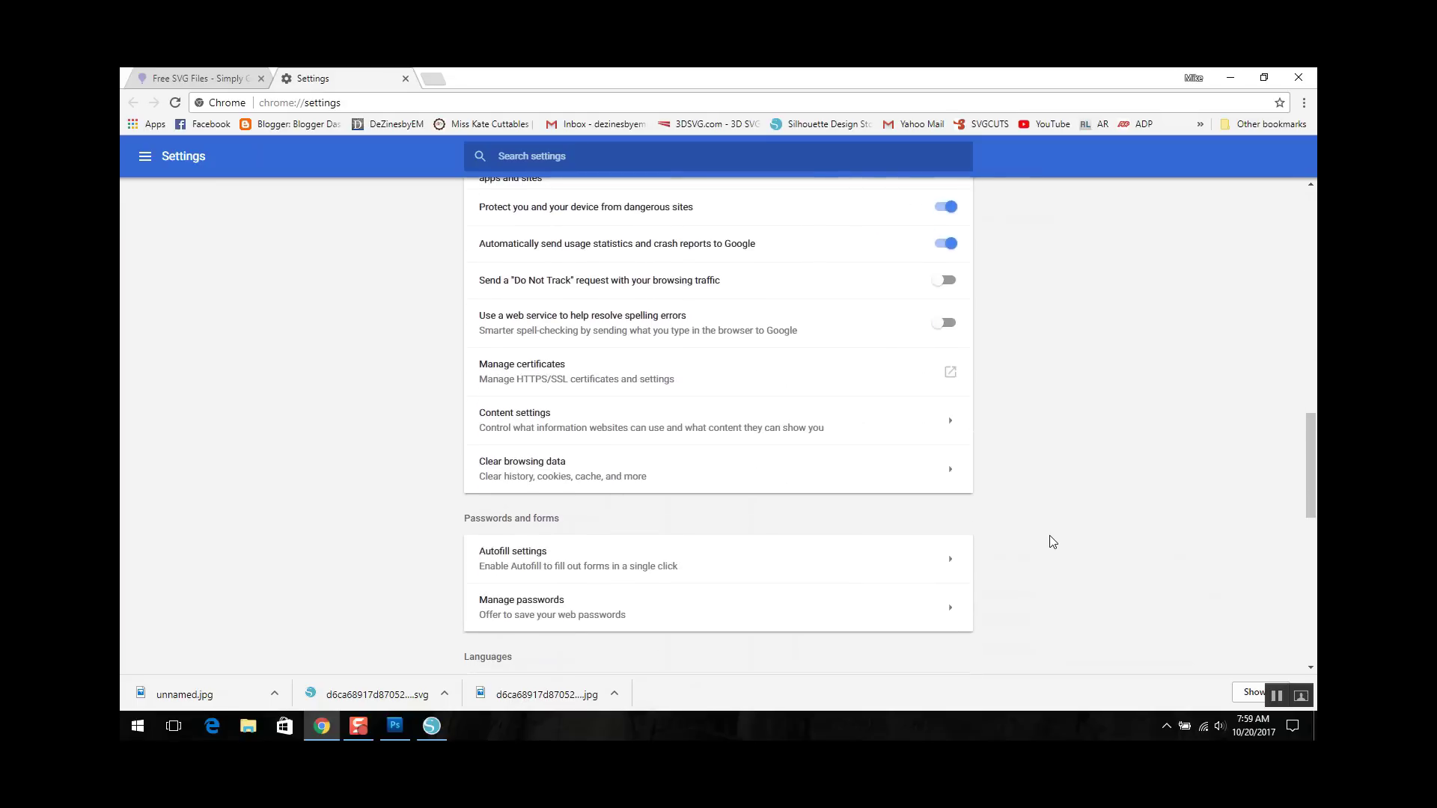
pyautogui.scroll(-3, 1052, 541)
pyautogui.scroll(-2, 1051, 542)
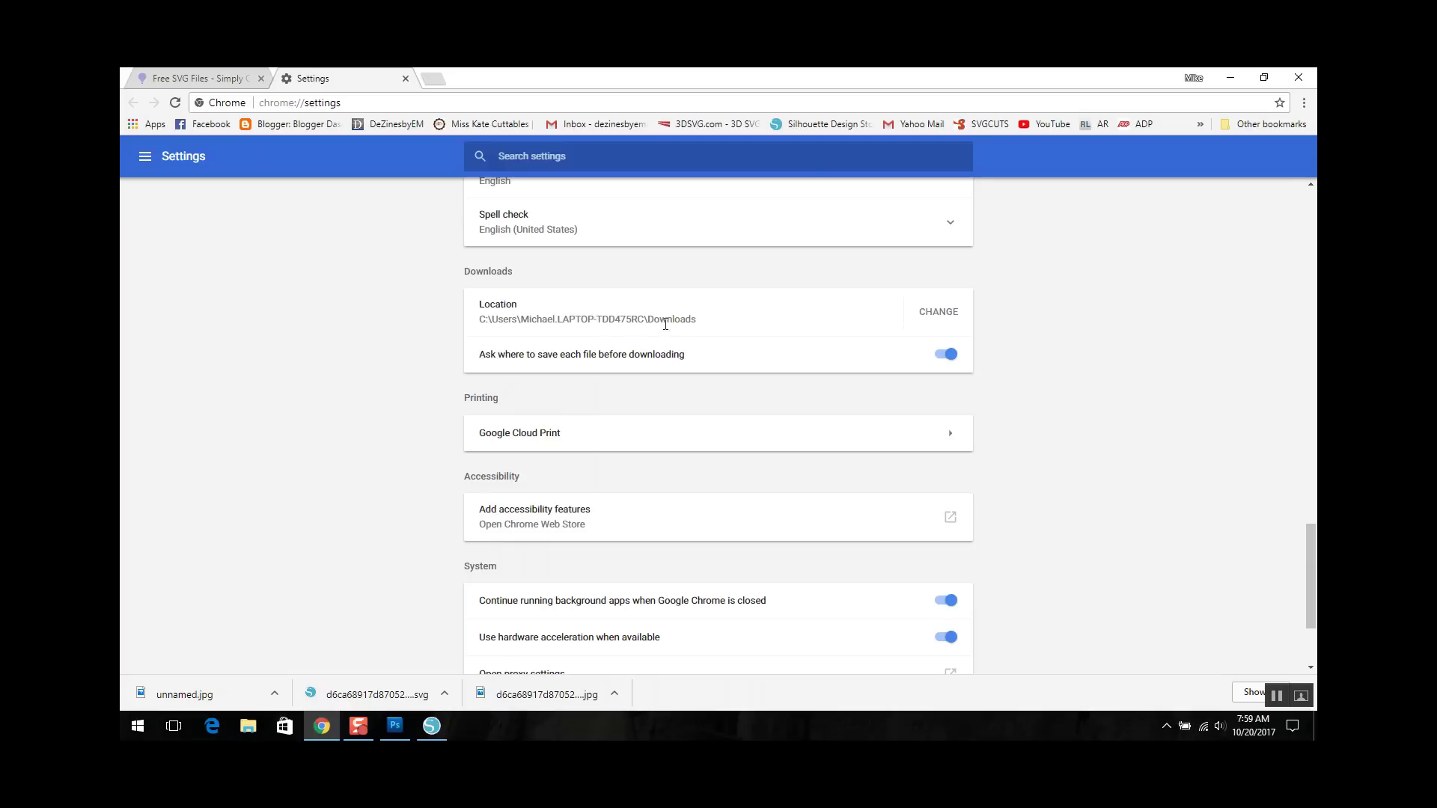
# Change Chrome's download location to Desktop under This PC
pyautogui.click(949, 311)
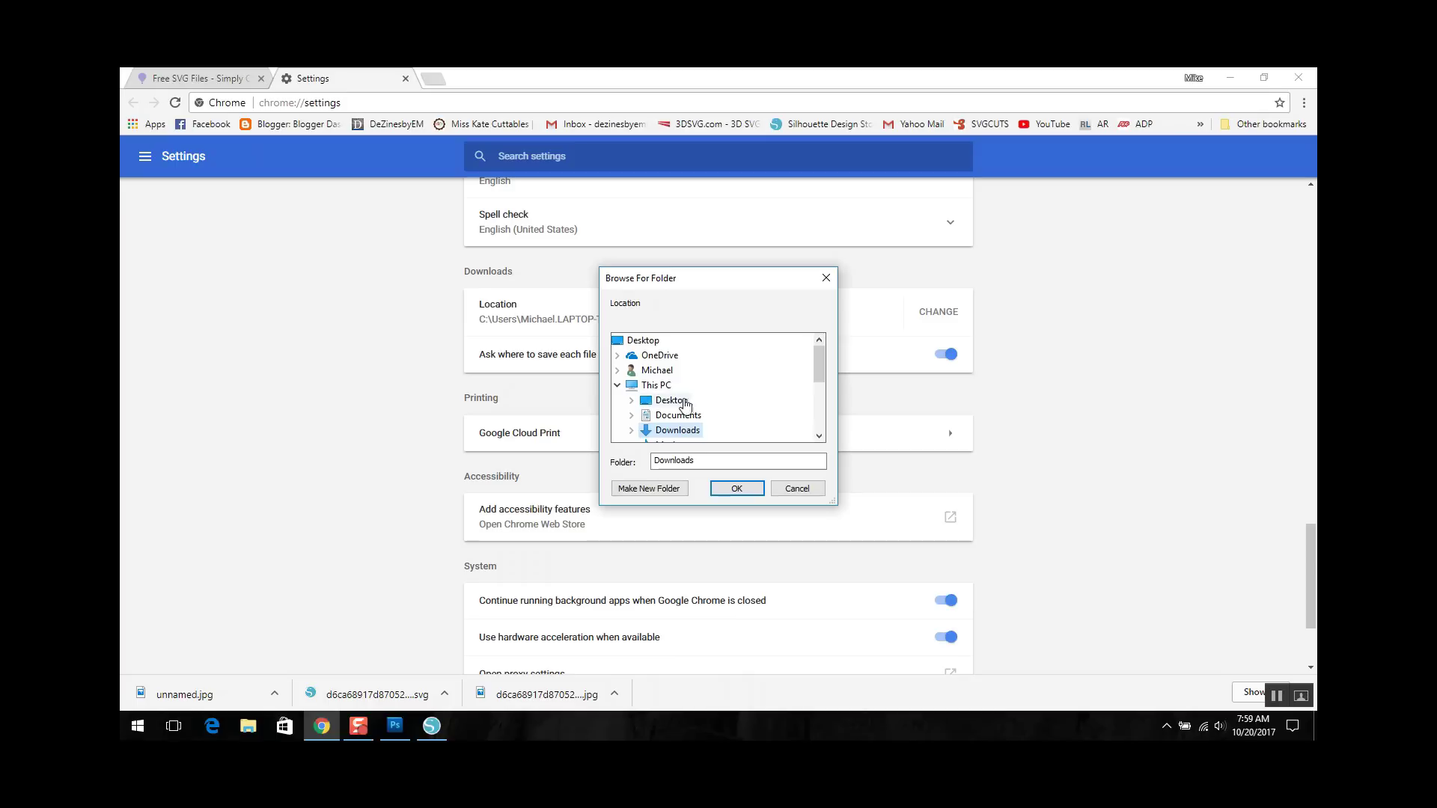
pyautogui.click(684, 402)
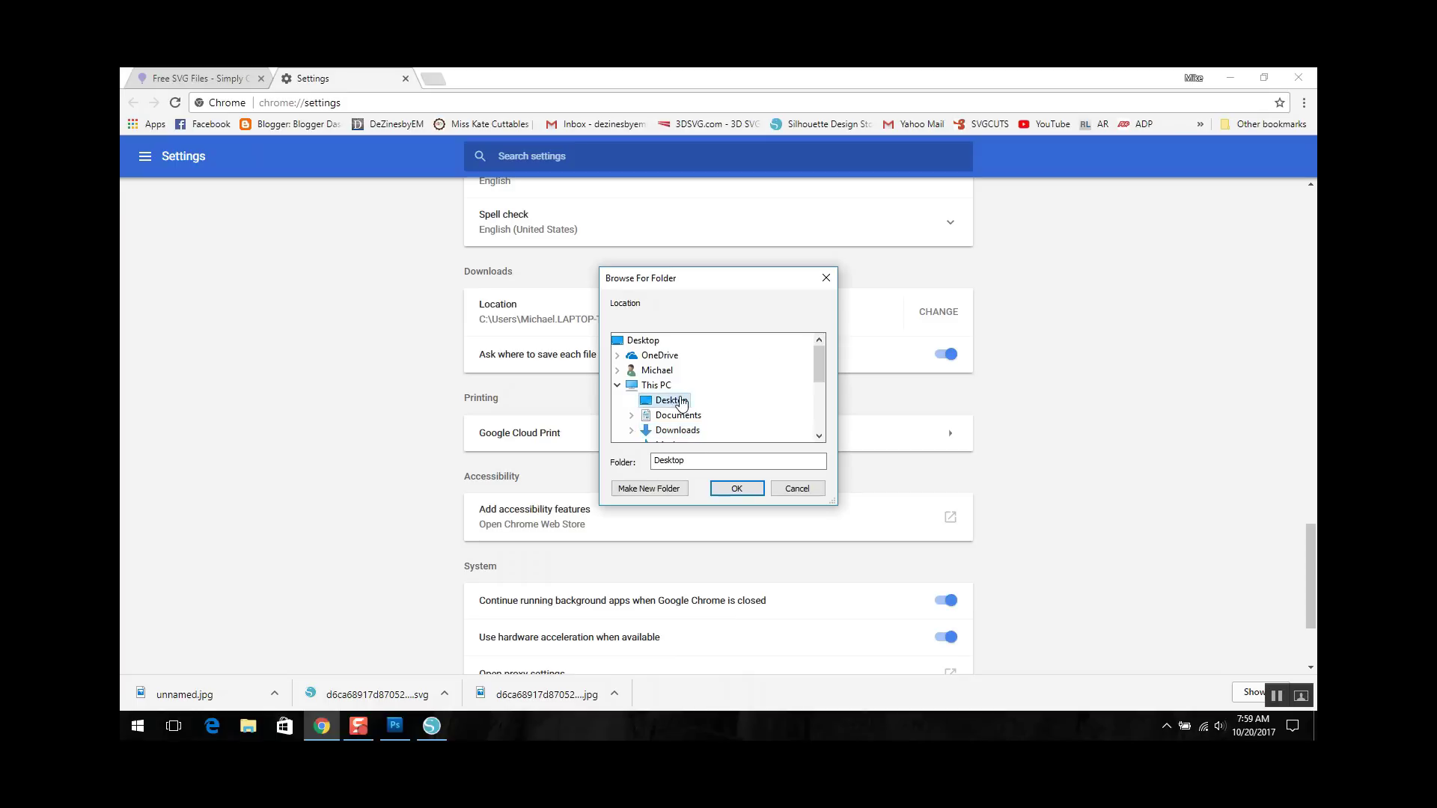
pyautogui.click(737, 488)
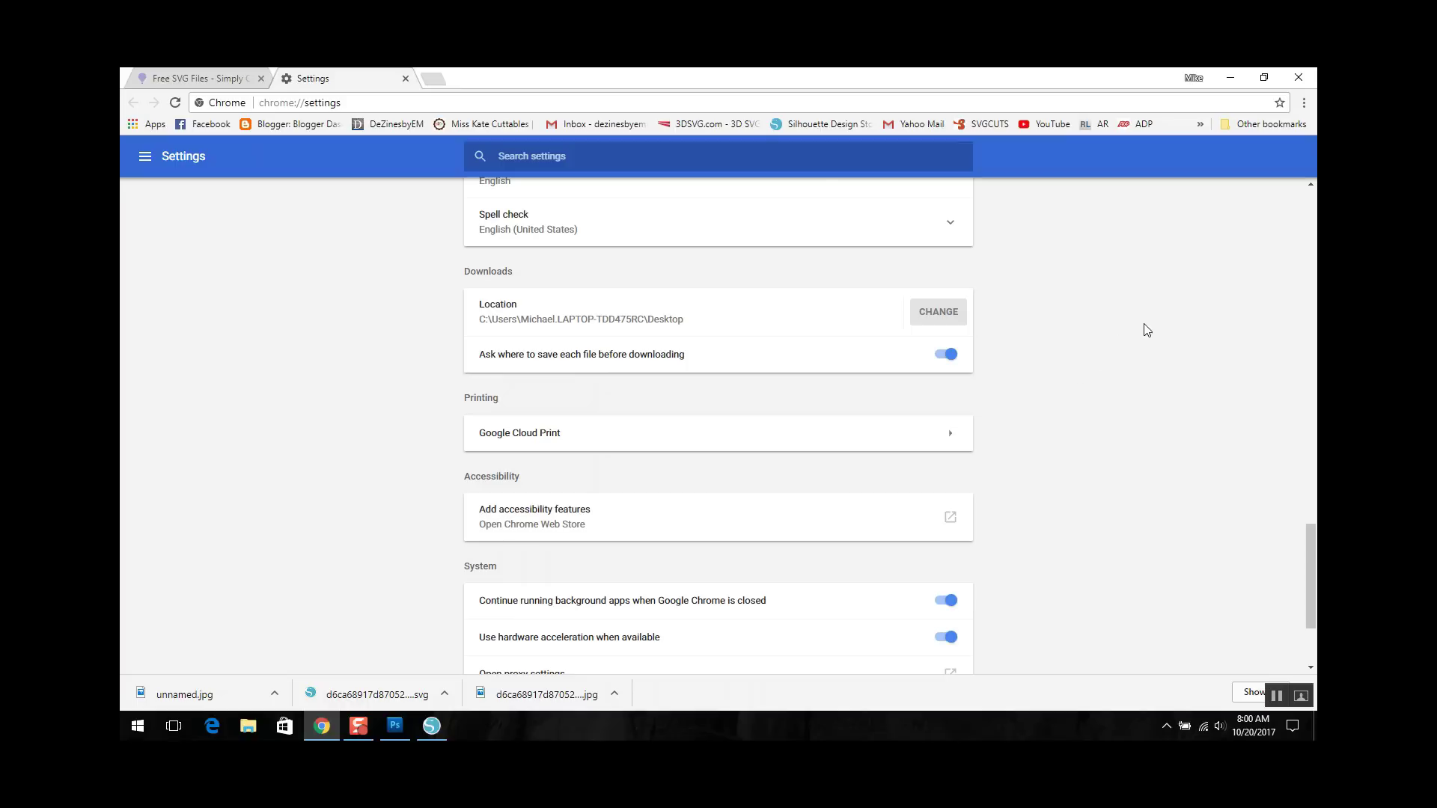
pyautogui.scroll(-2, 1216, 480)
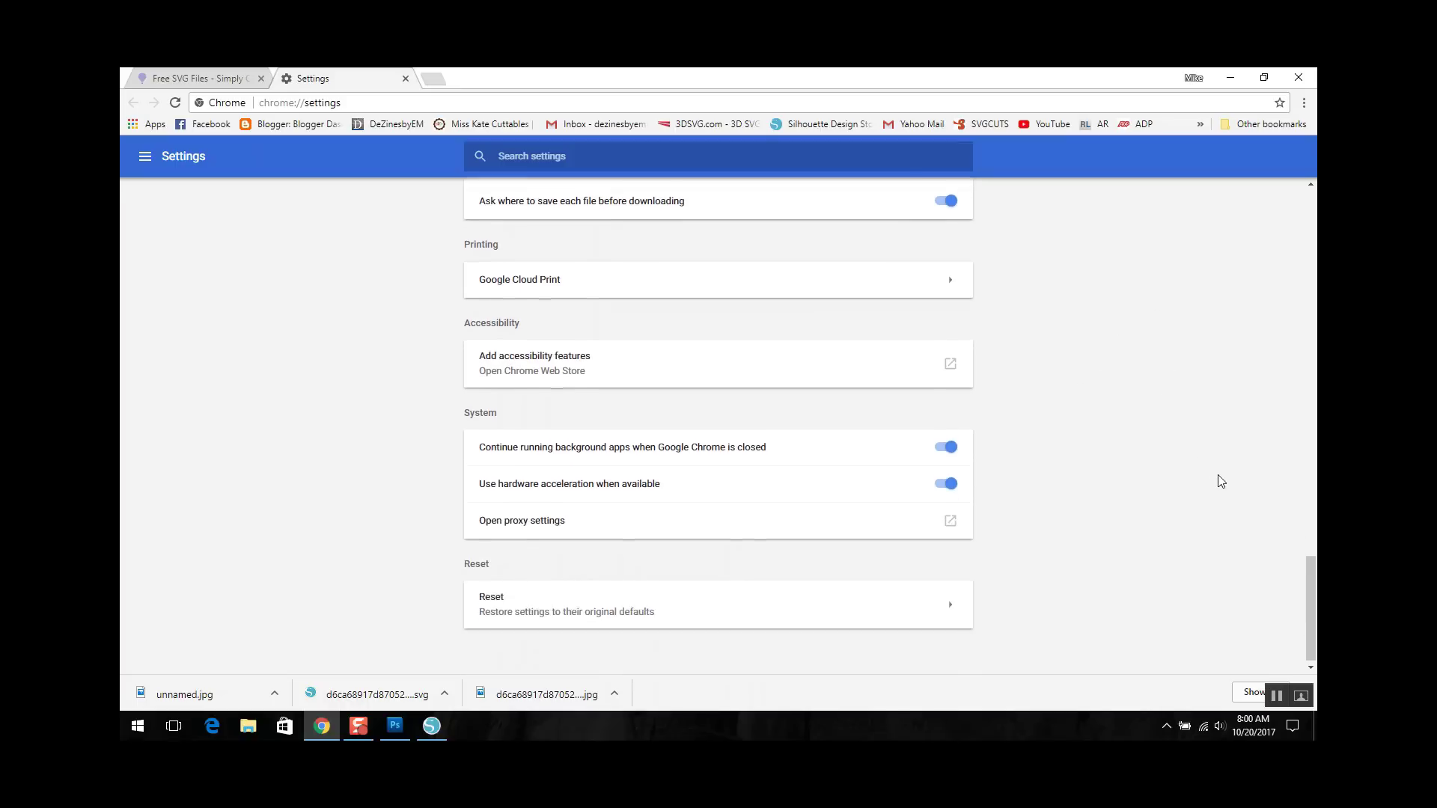
pyautogui.scroll(5, 1224, 466)
pyautogui.scroll(3, 1228, 454)
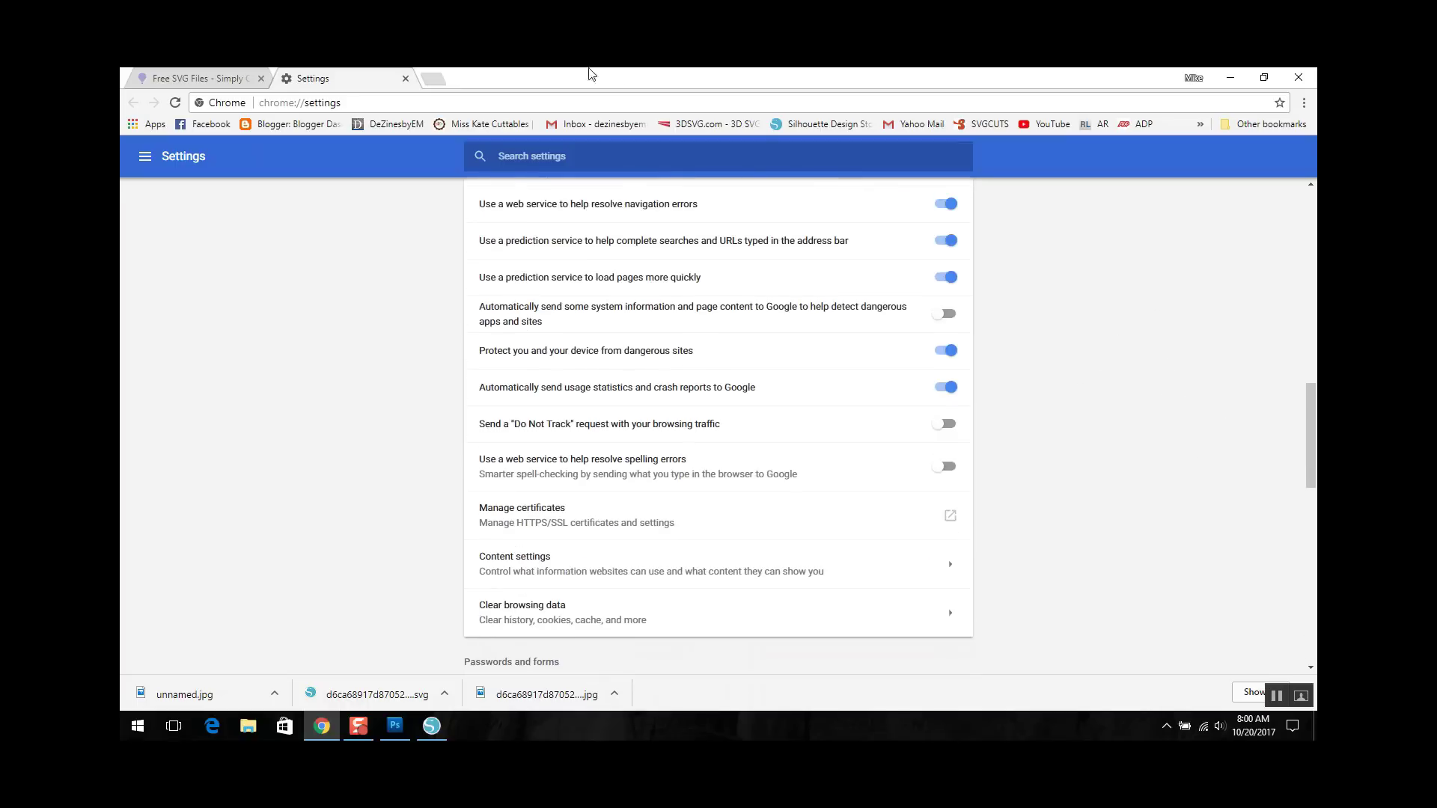
# Add the free Boo Halloween Card from the Freebies listing to the cart
pyautogui.click(185, 78)
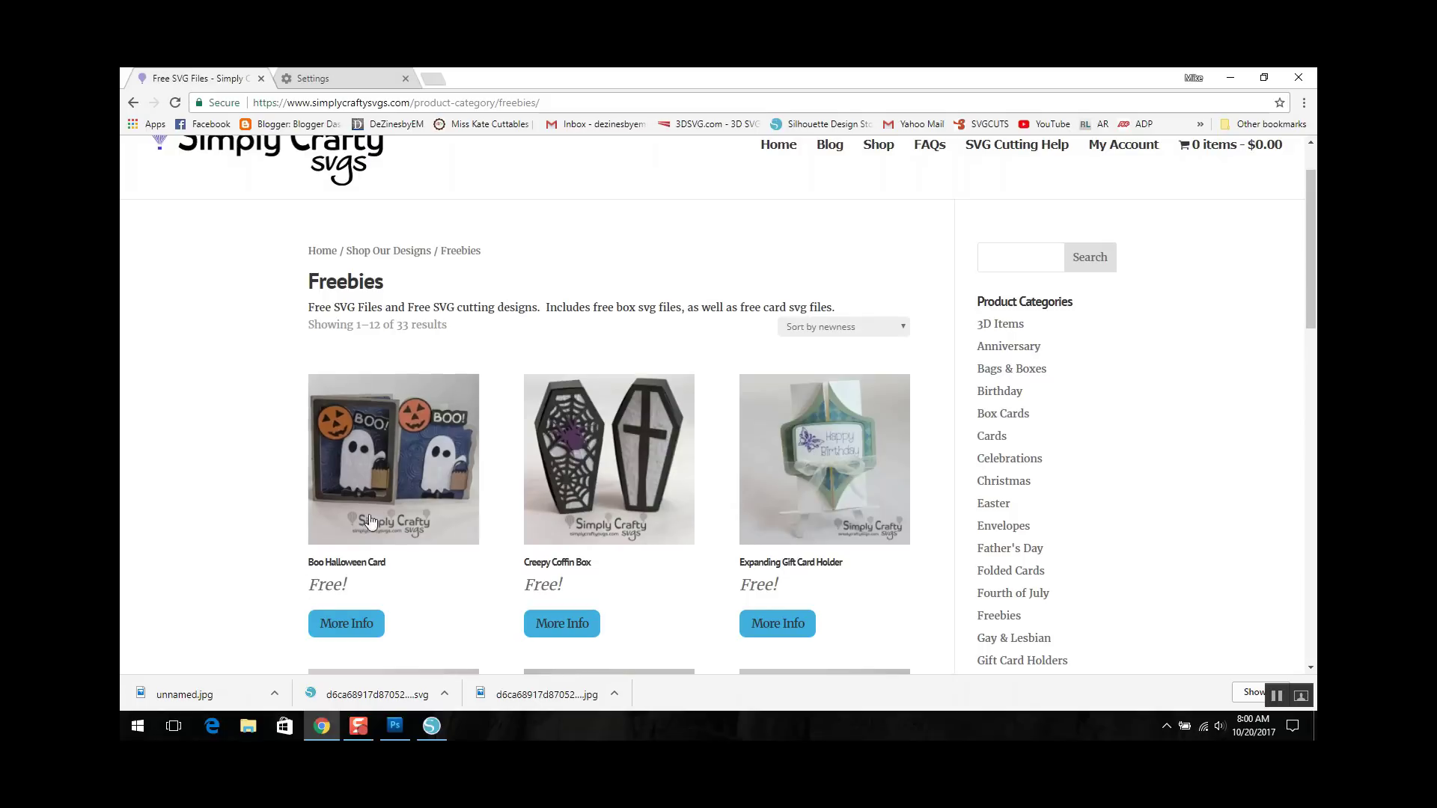
pyautogui.click(377, 490)
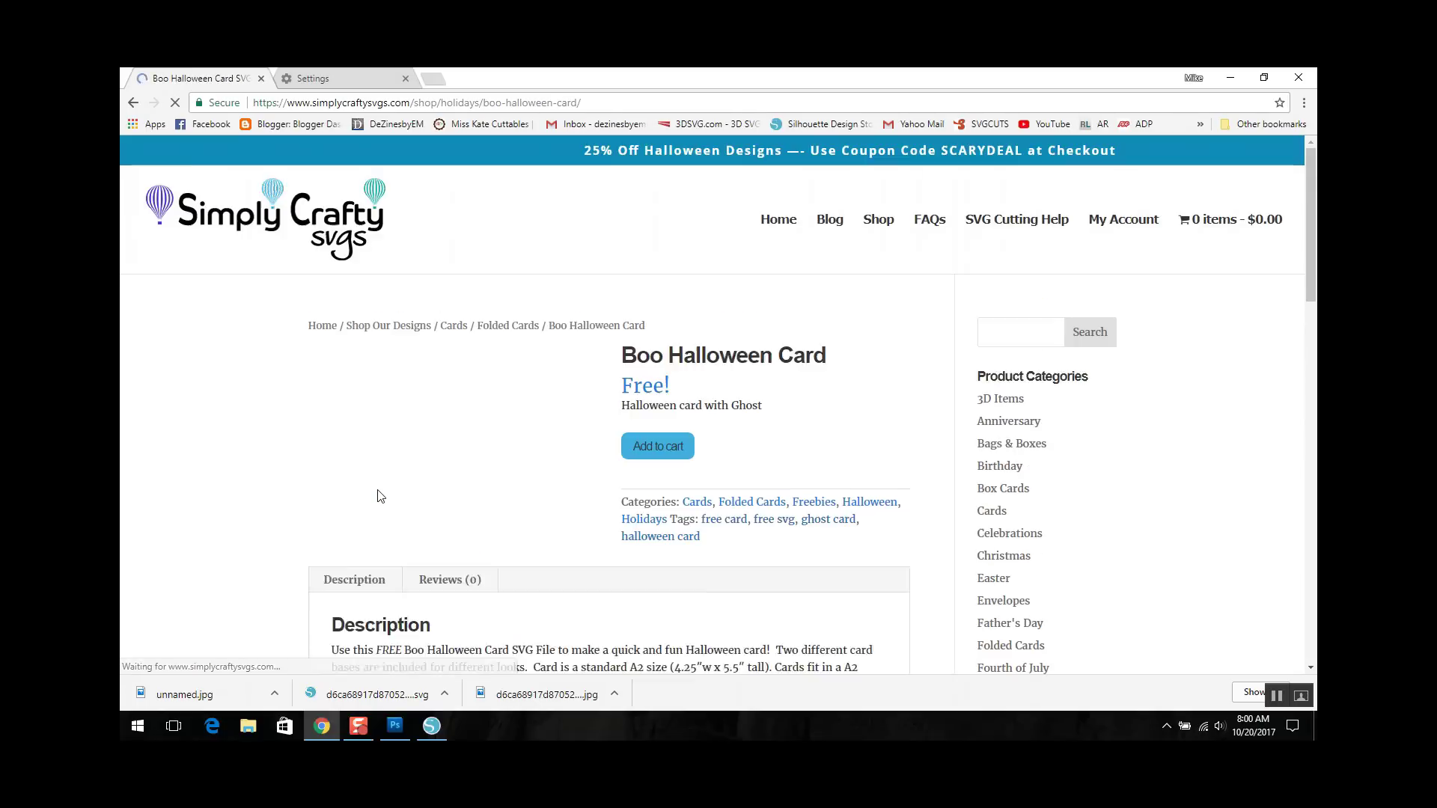
pyautogui.click(649, 447)
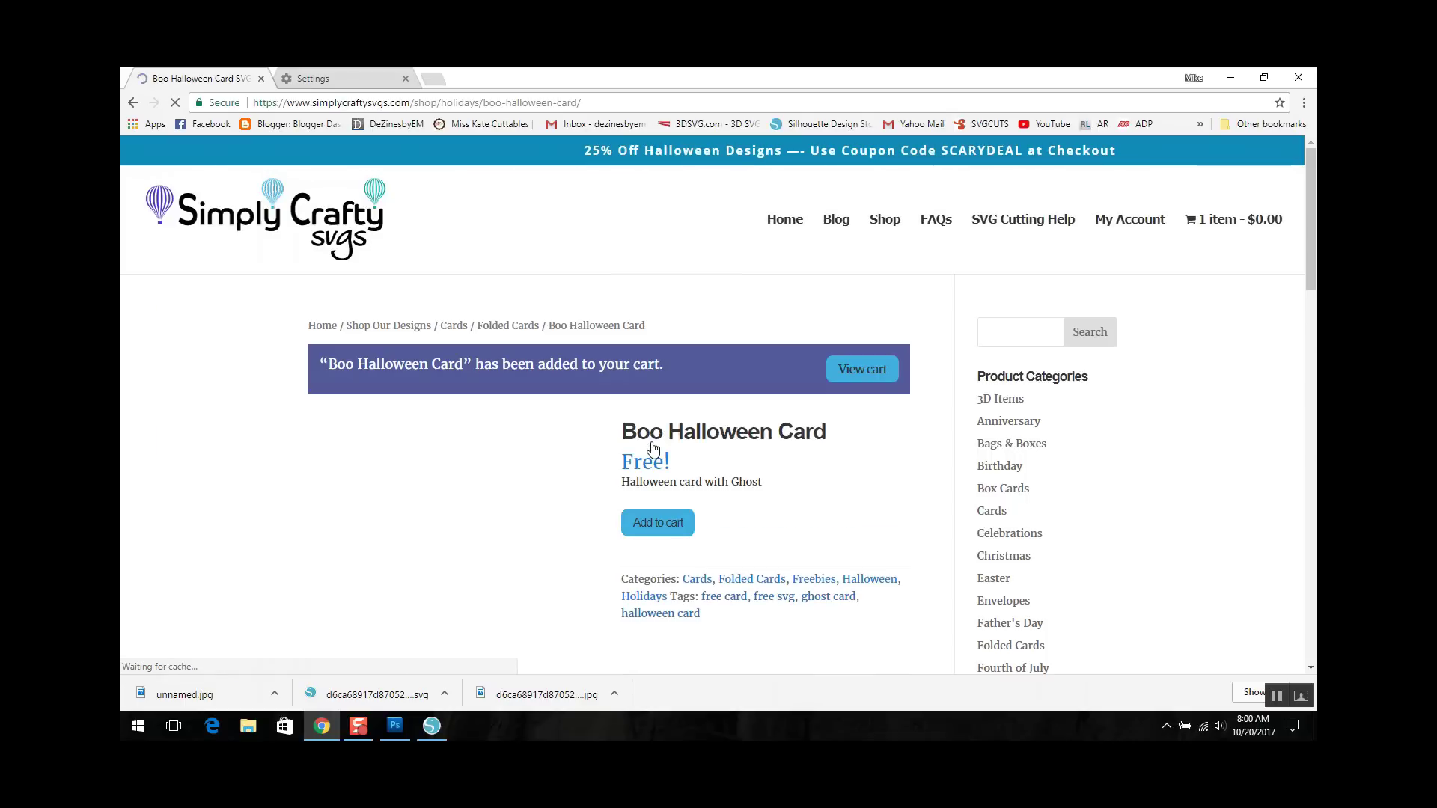
# Check out from the cart and place the free order
pyautogui.click(869, 370)
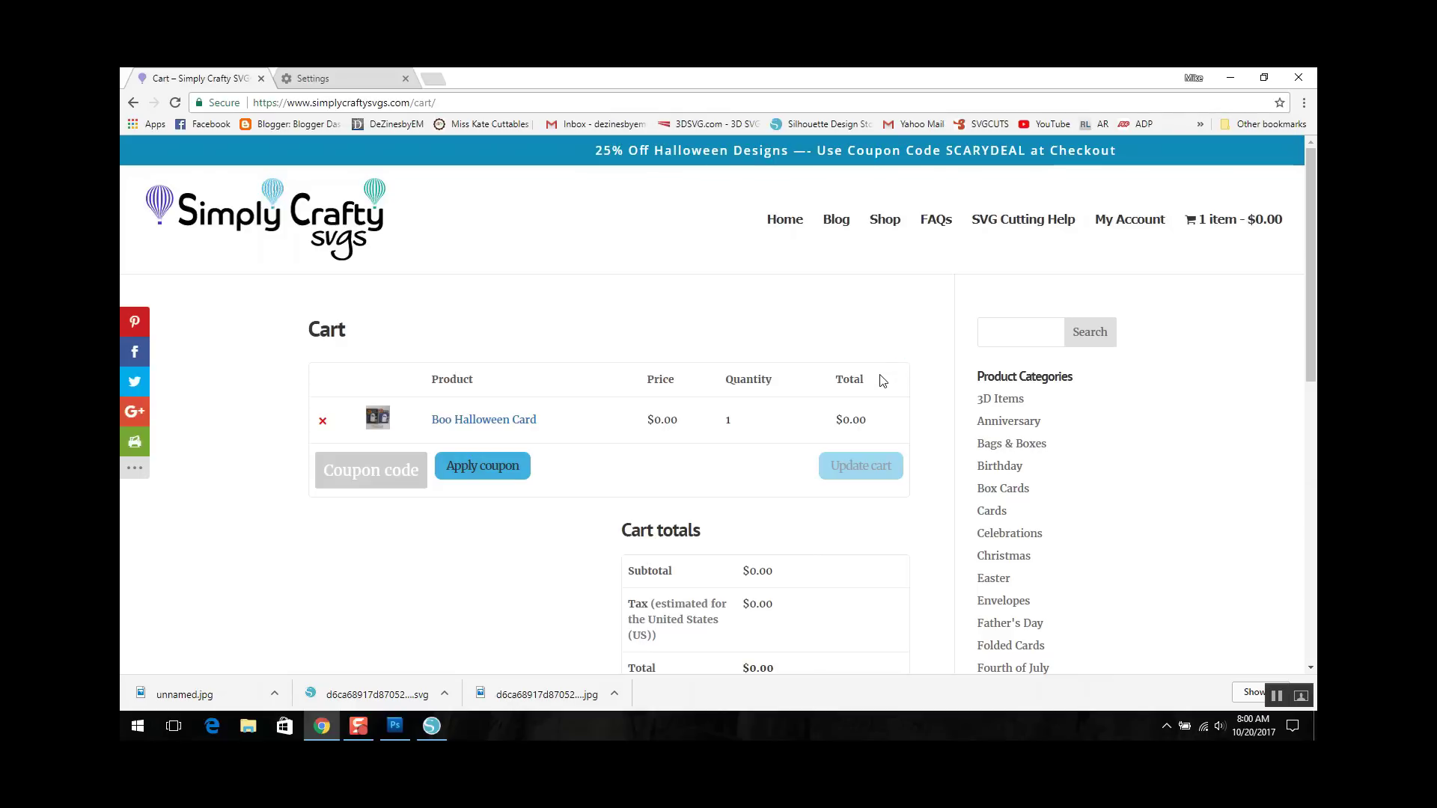
pyautogui.scroll(-2, 881, 382)
pyautogui.click(817, 507)
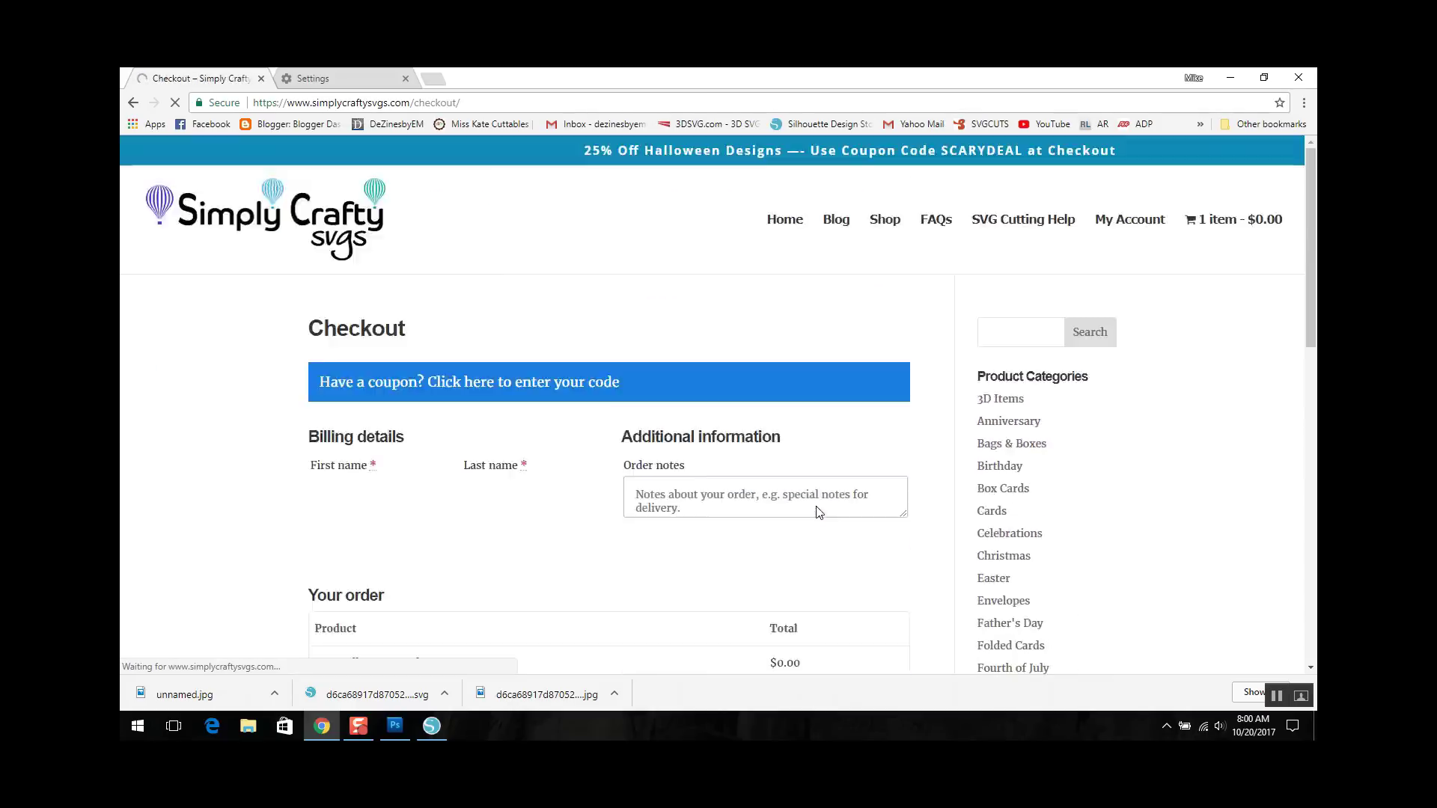
pyautogui.scroll(-1, 819, 512)
pyautogui.scroll(-1, 817, 513)
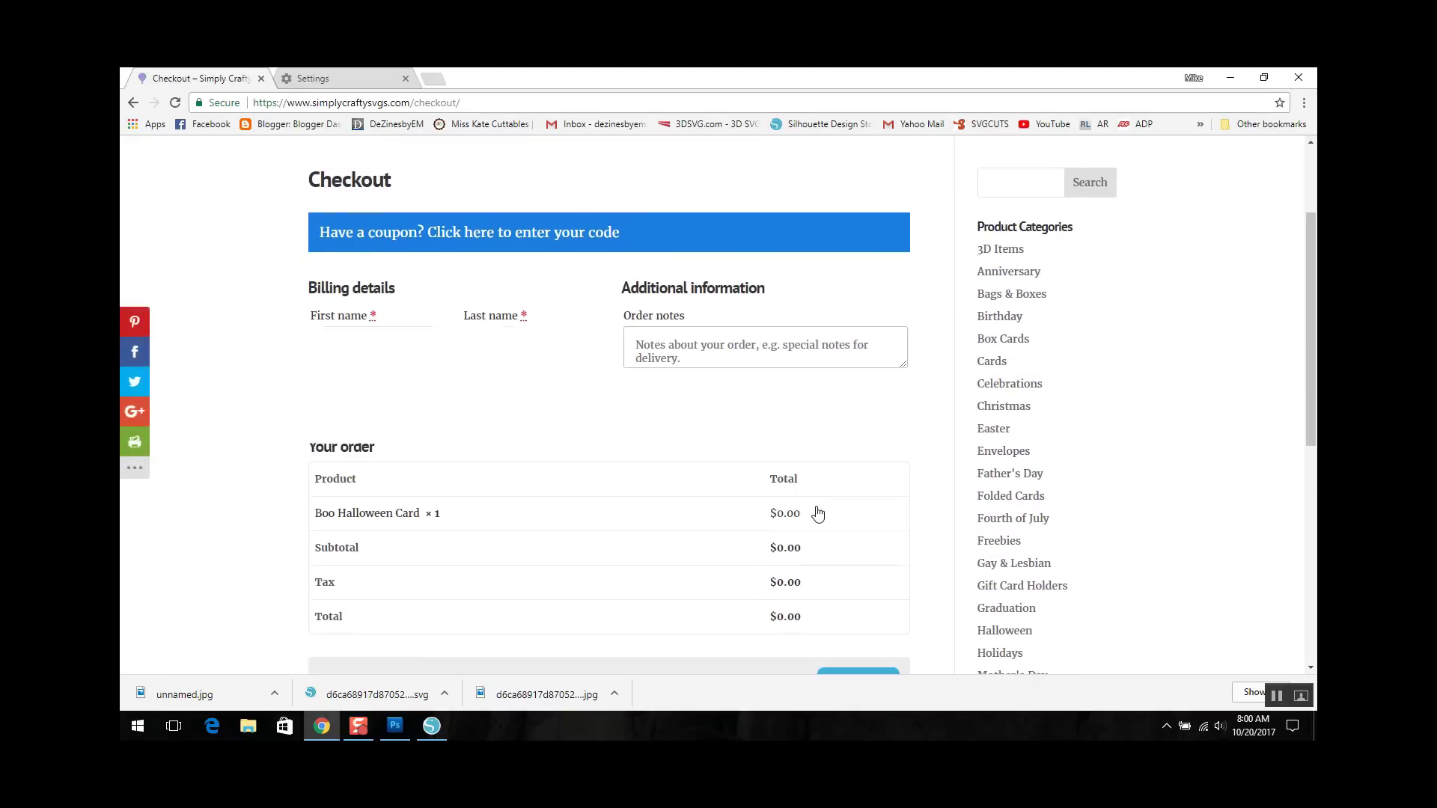
pyautogui.scroll(-3, 818, 513)
pyautogui.click(882, 472)
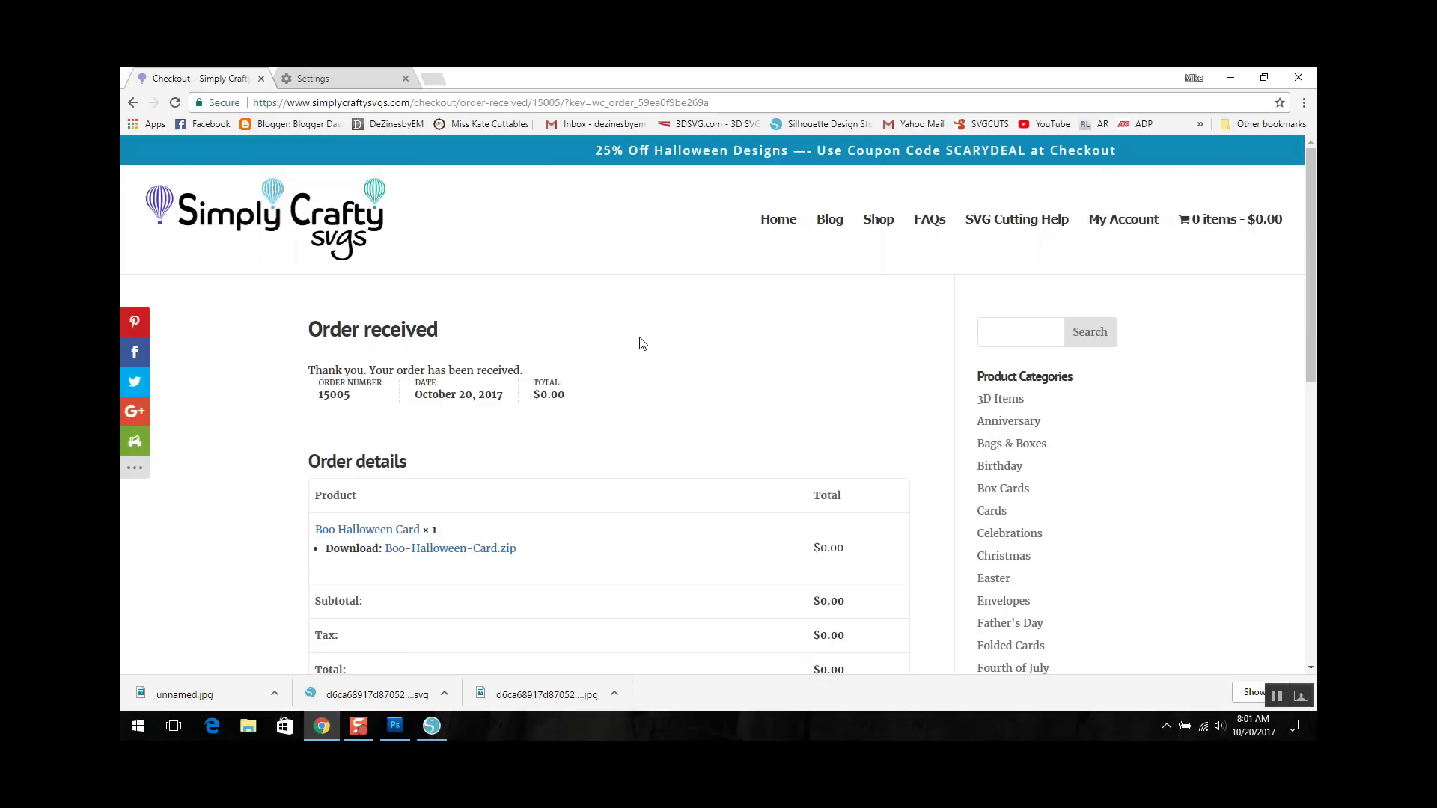
pyautogui.scroll(-2, 405, 296)
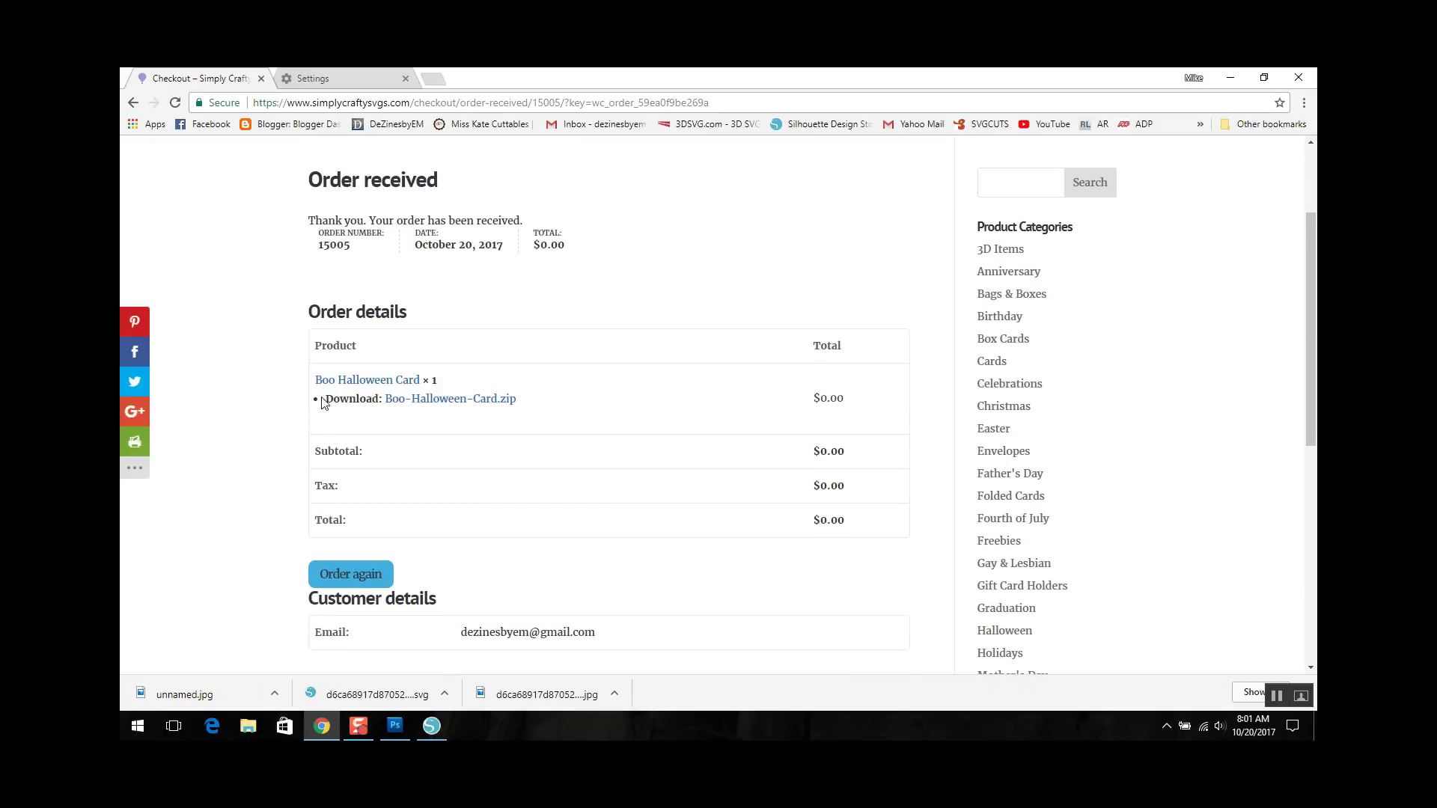
# Download Boo-Halloween-Card.zip and save it on the Desktop
pyautogui.click(497, 402)
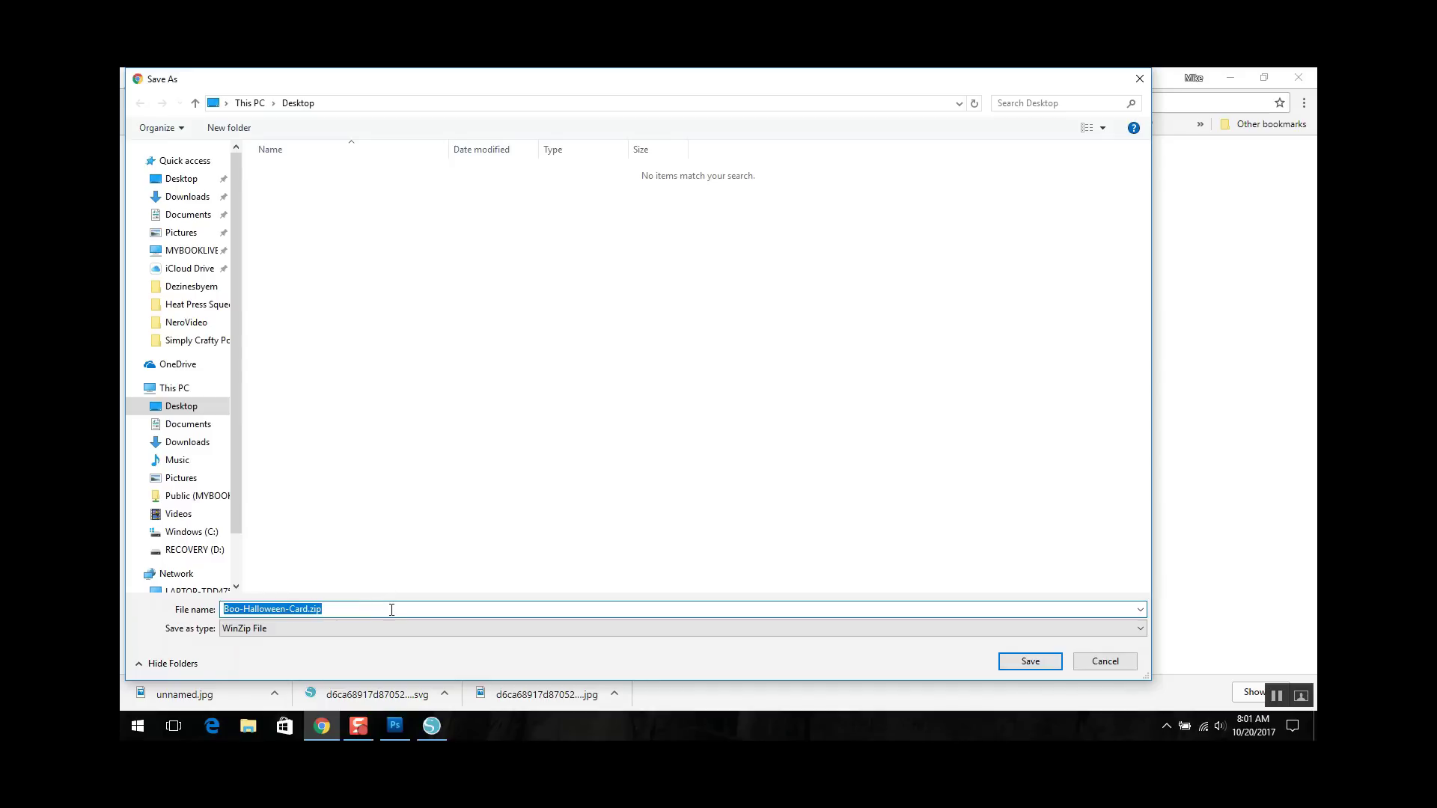
pyautogui.click(1030, 661)
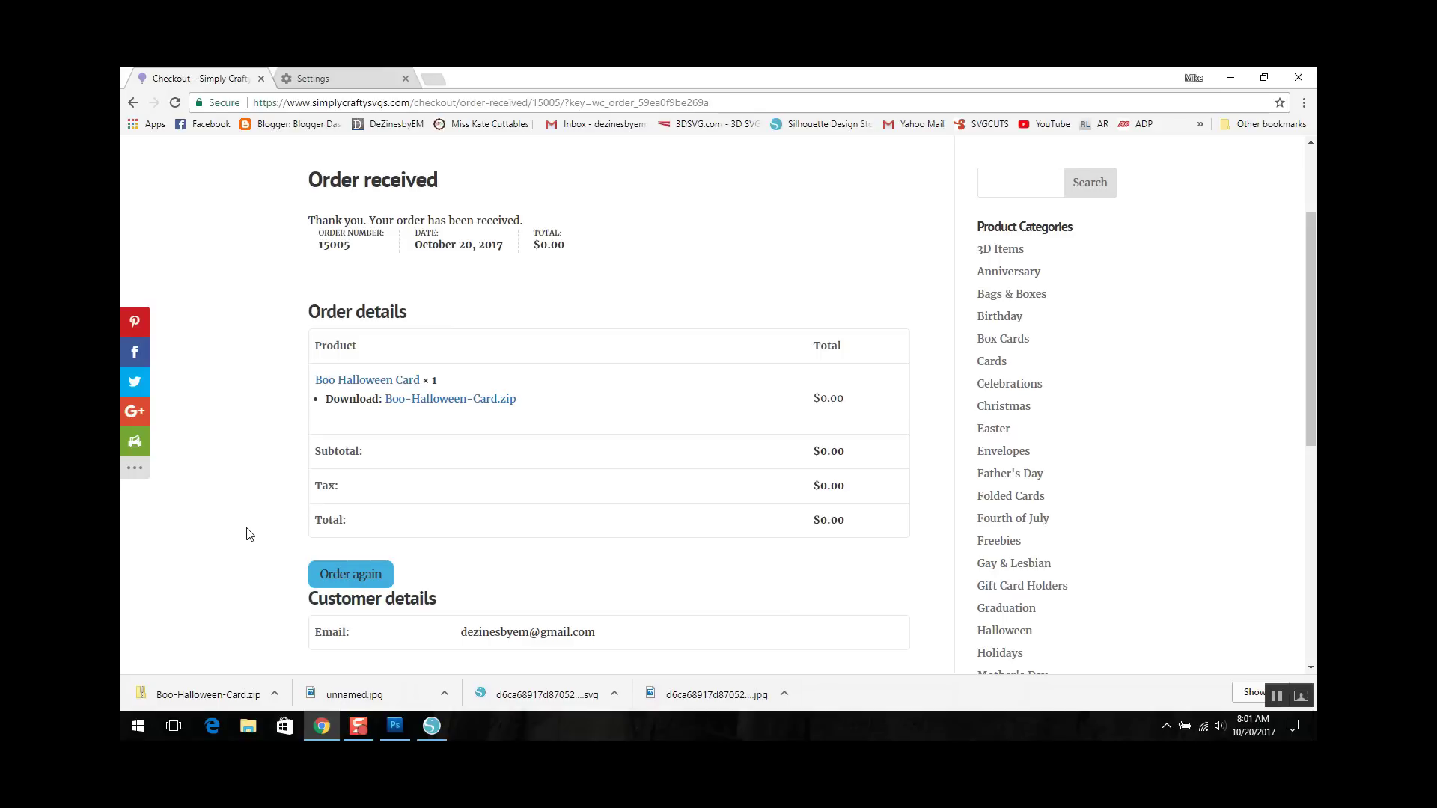
pyautogui.click(276, 696)
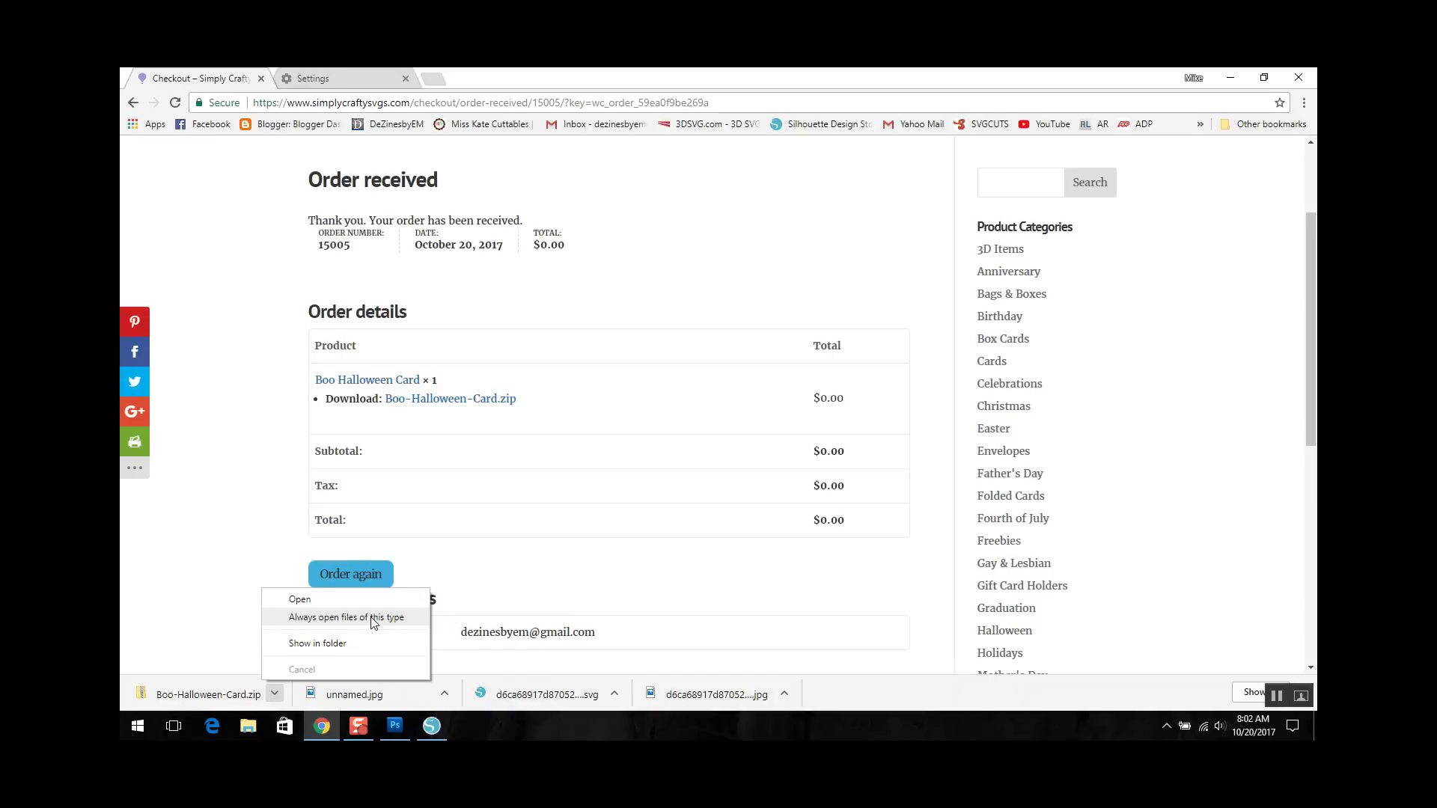
pyautogui.click(372, 619)
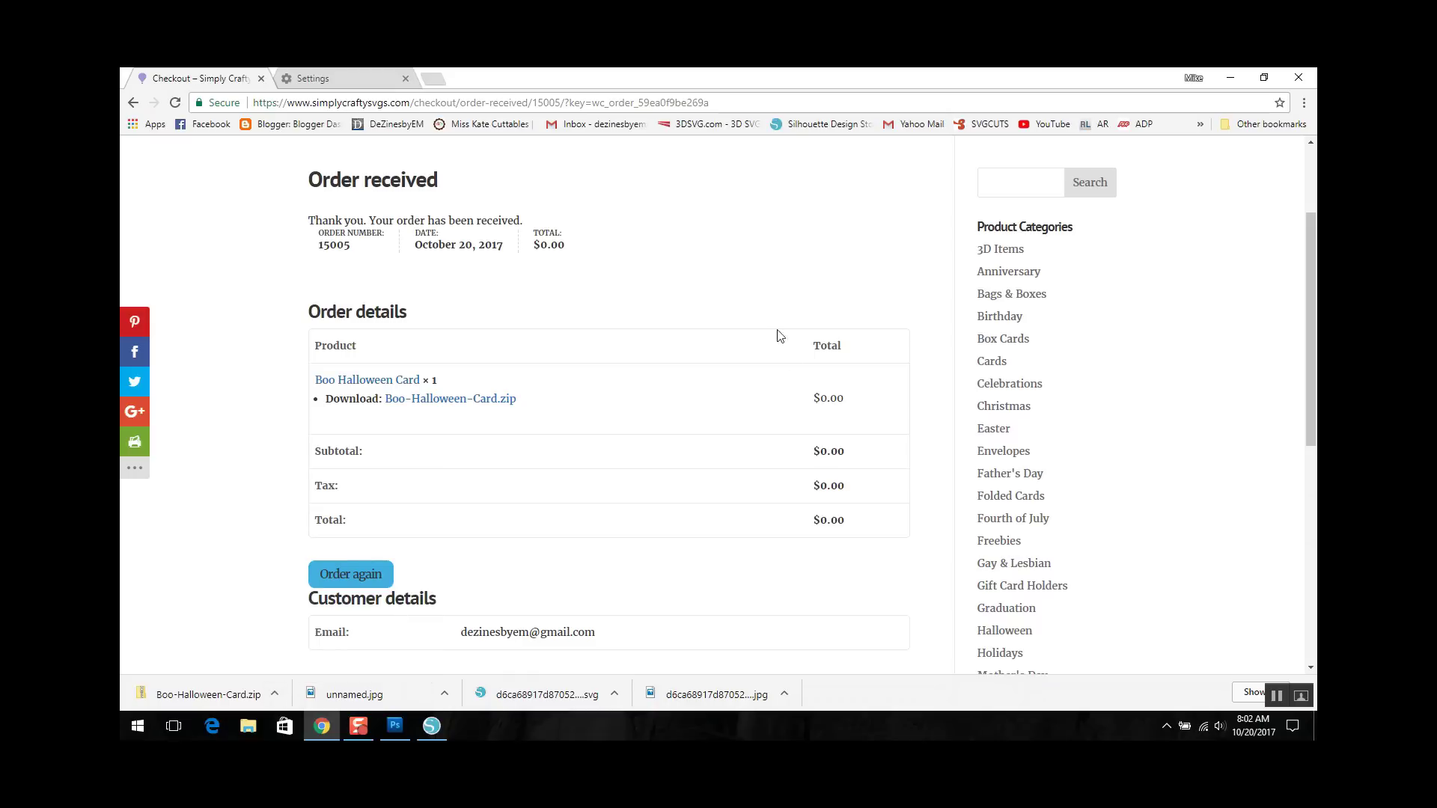
pyautogui.scroll(3, 711, 293)
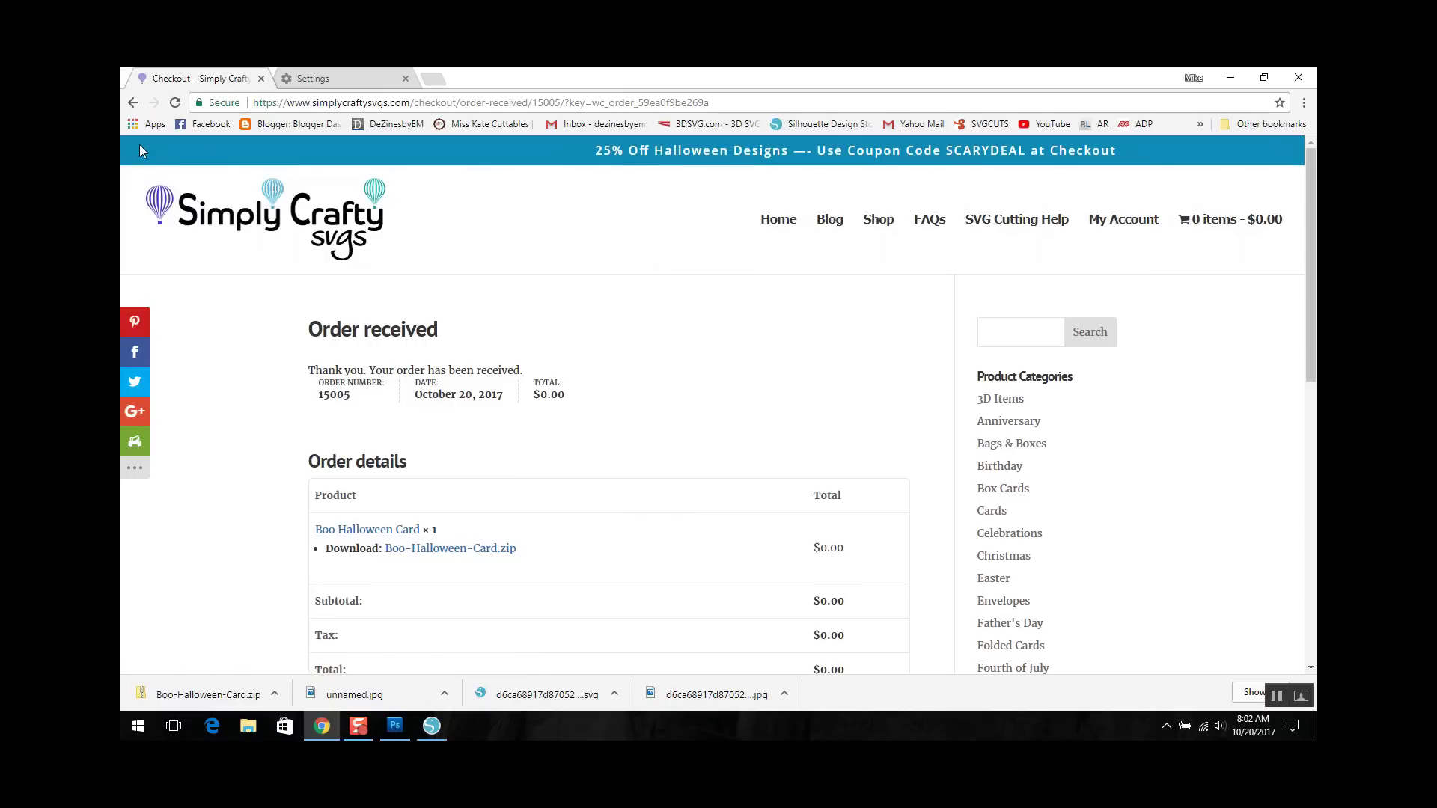
pyautogui.click(881, 227)
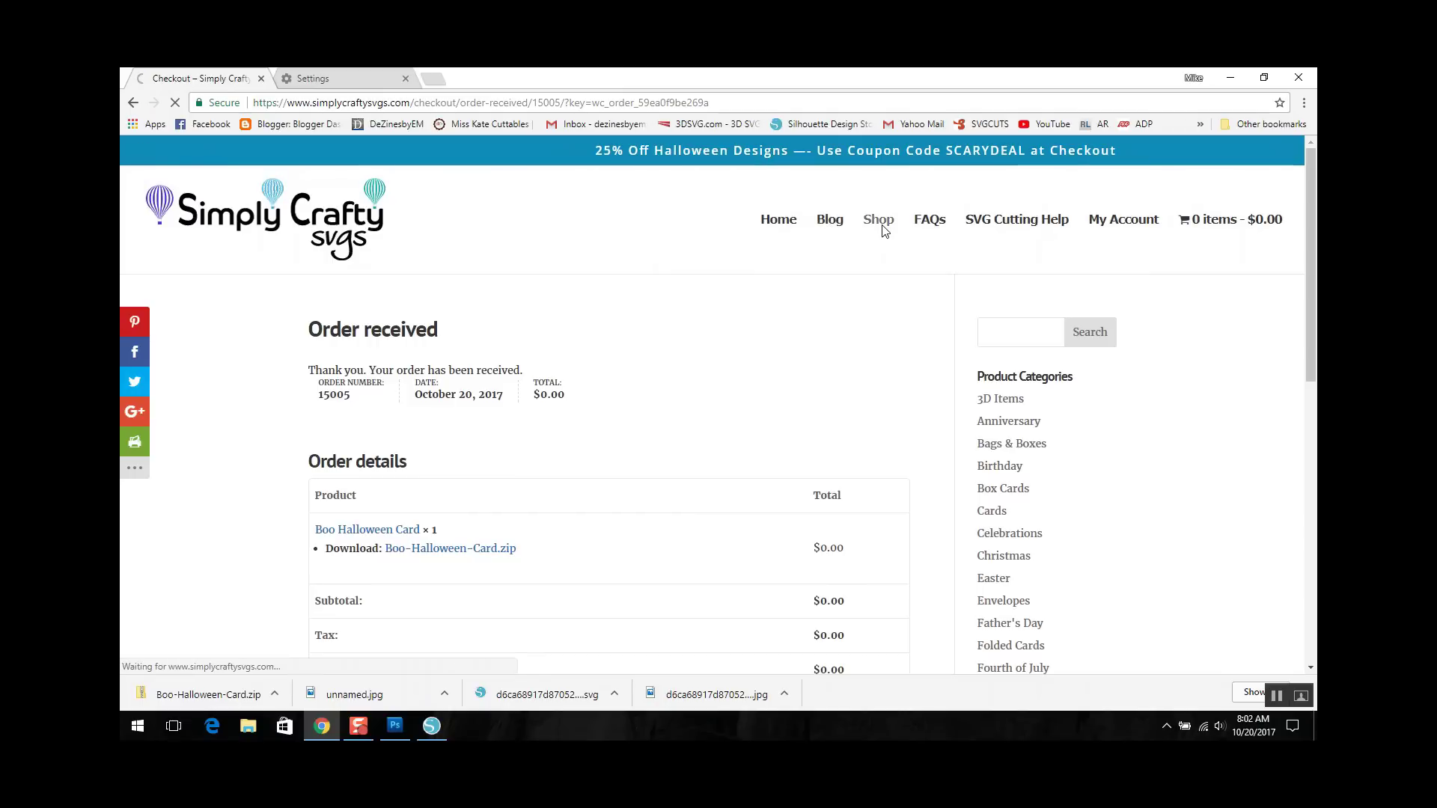
pyautogui.scroll(-2, 1016, 507)
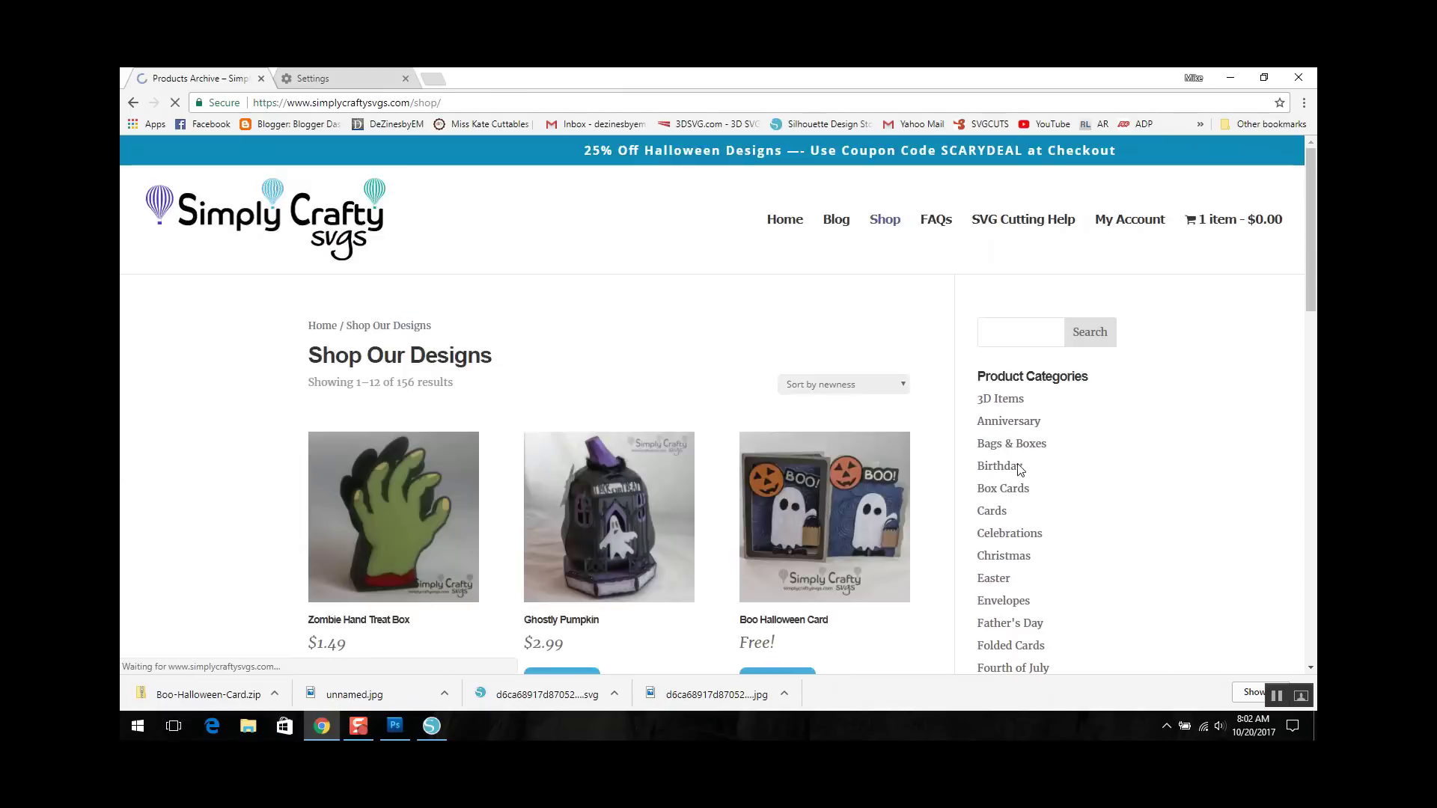
pyautogui.scroll(-1, 1008, 494)
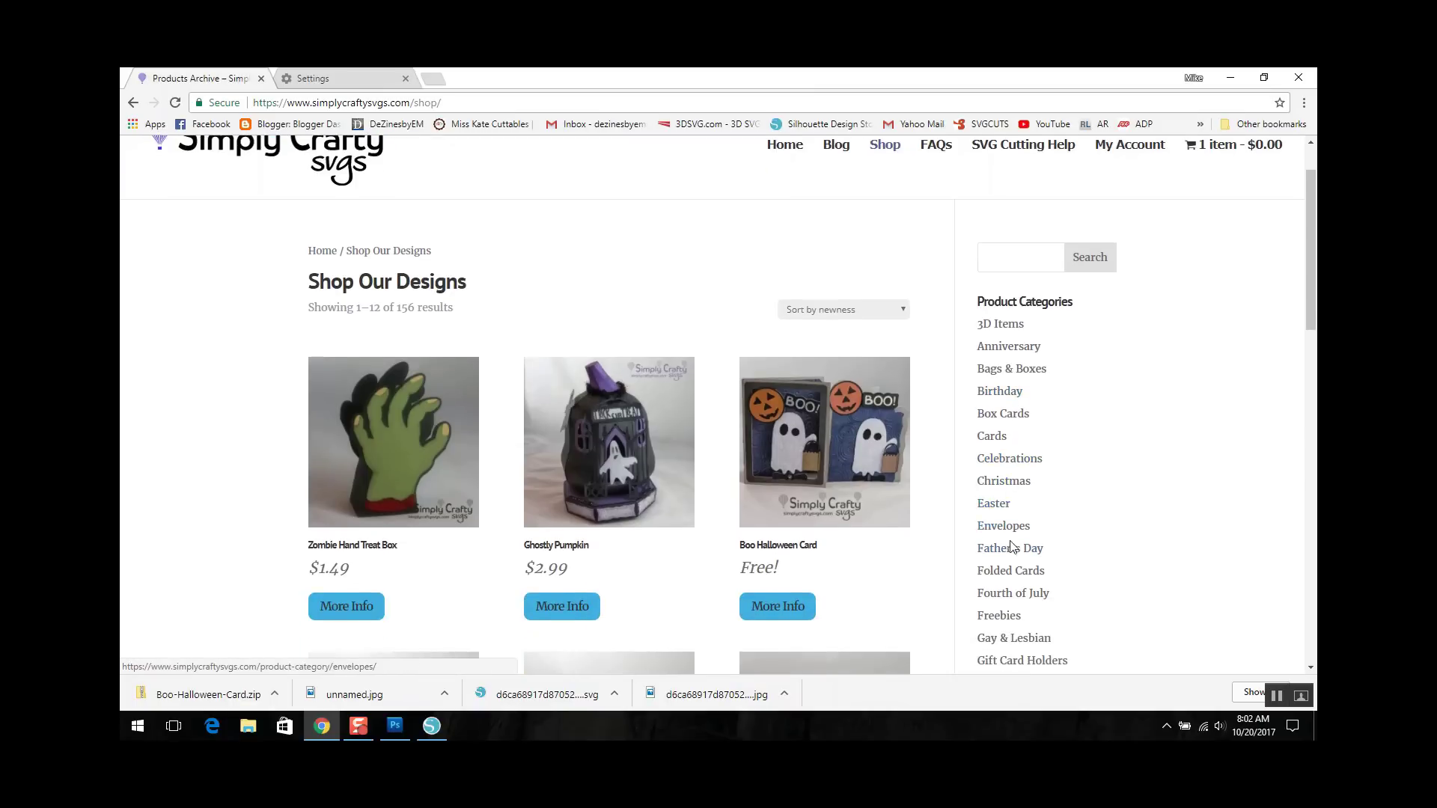
# Add the free Oval Swing Card from Freebies to the cart, then view the cart
pyautogui.click(992, 613)
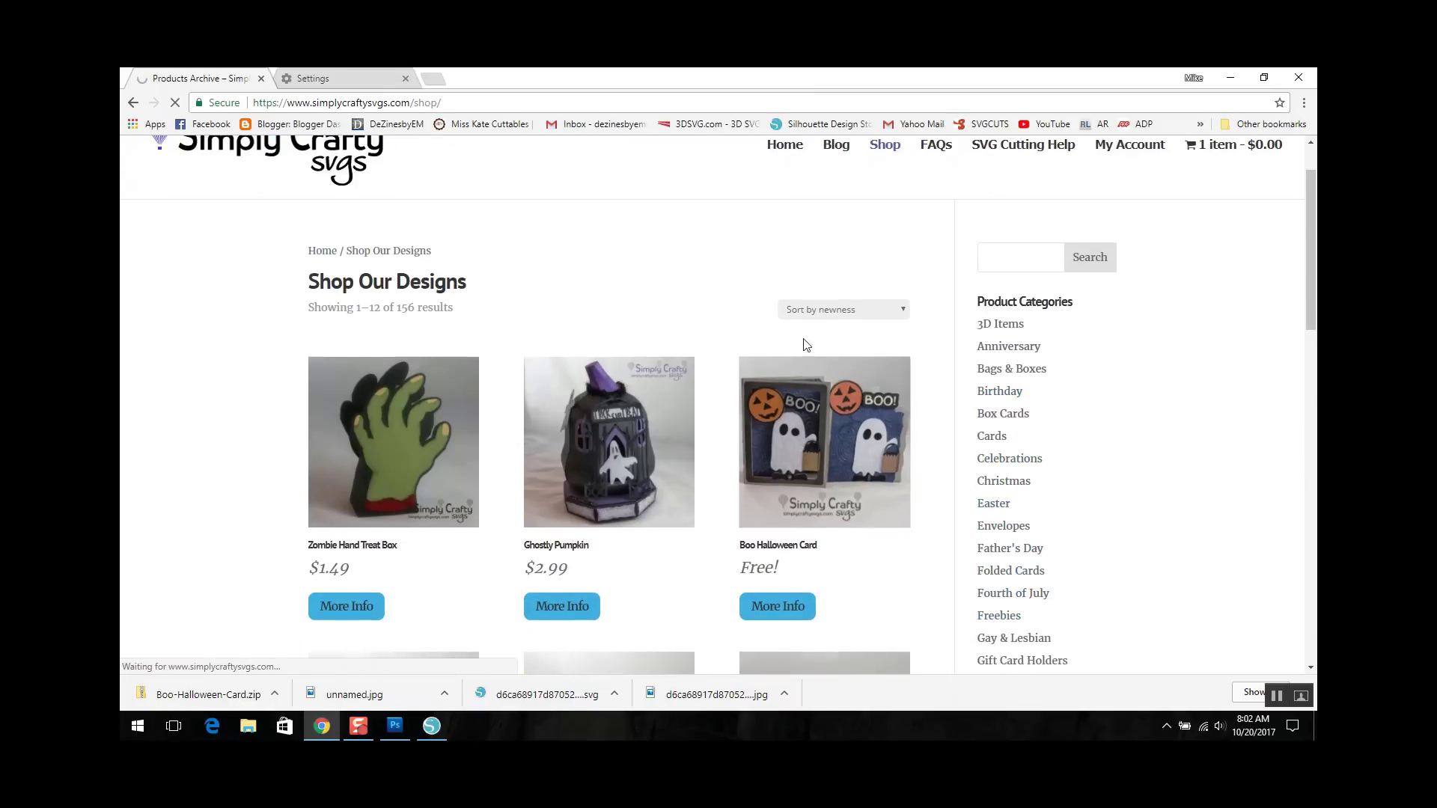
pyautogui.scroll(-2, 866, 578)
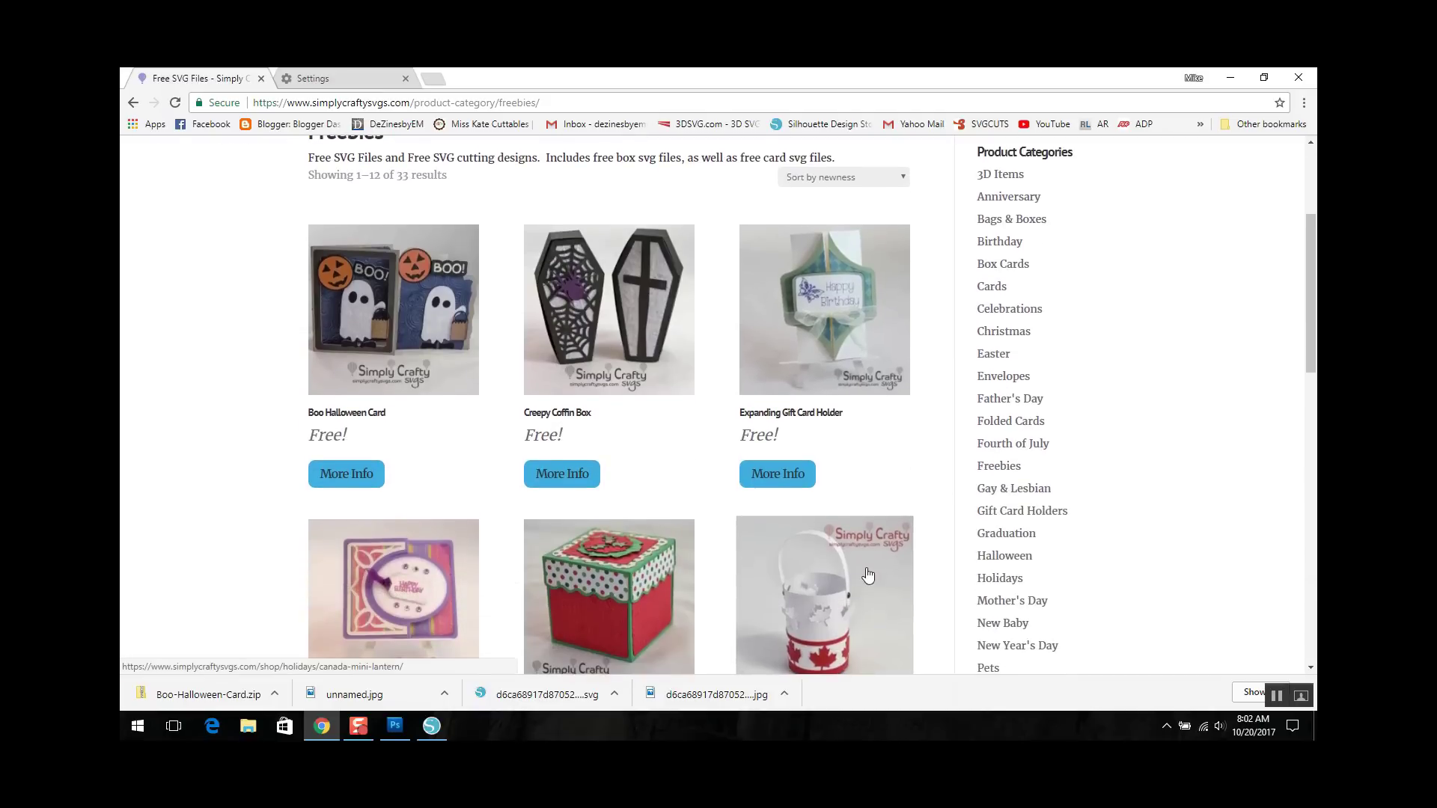
pyautogui.scroll(-2, 866, 577)
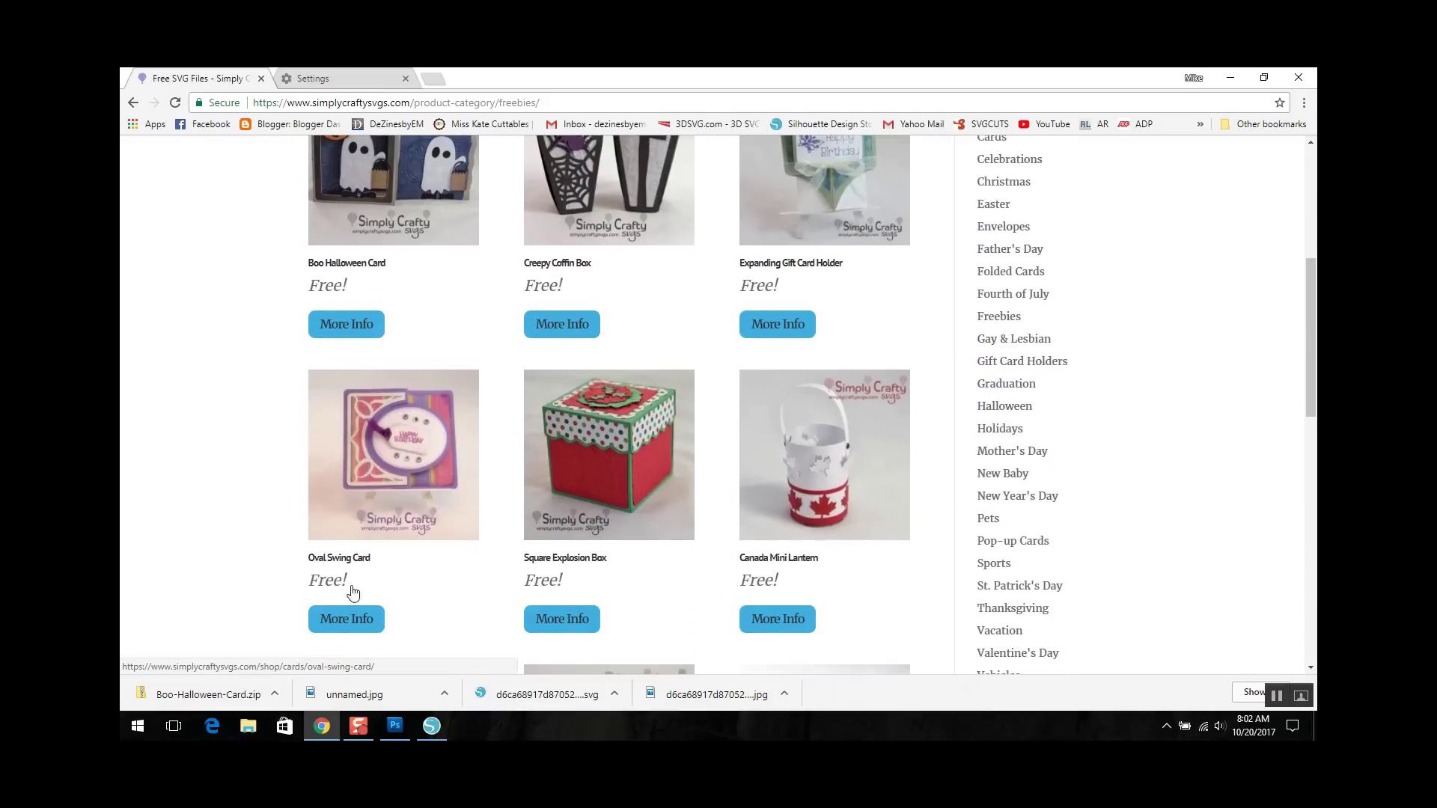
pyautogui.scroll(-2, 358, 594)
pyautogui.click(374, 347)
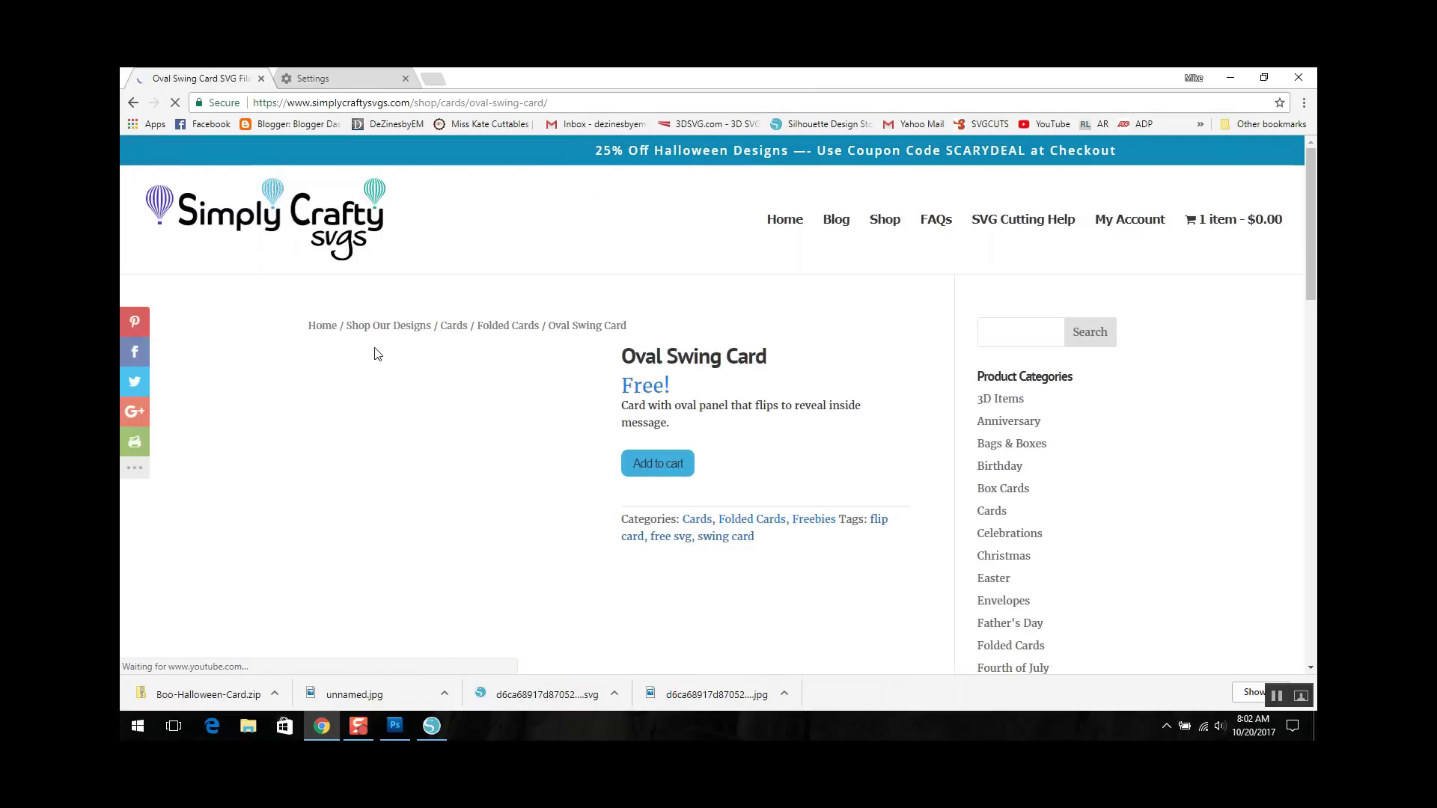
pyautogui.click(659, 468)
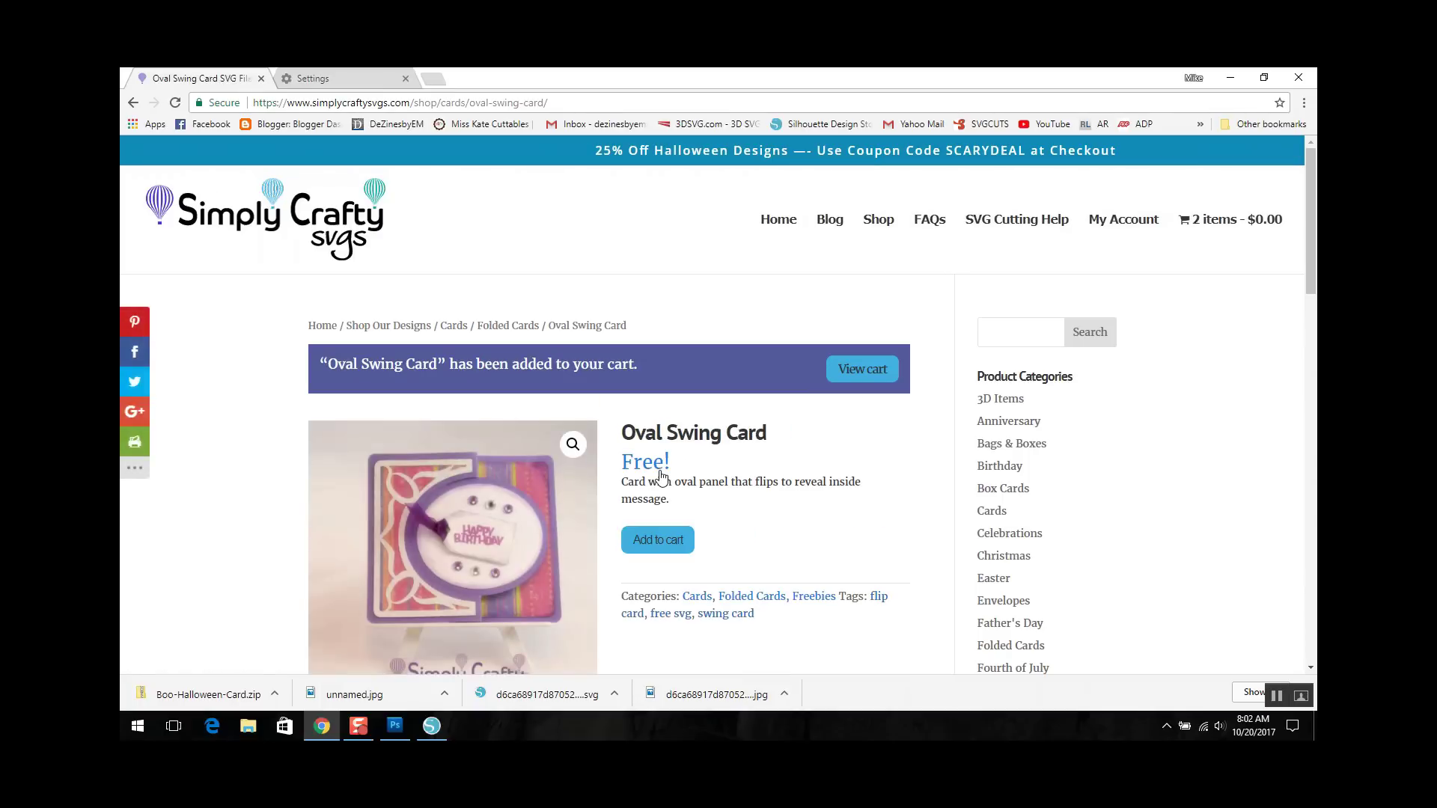
pyautogui.click(667, 541)
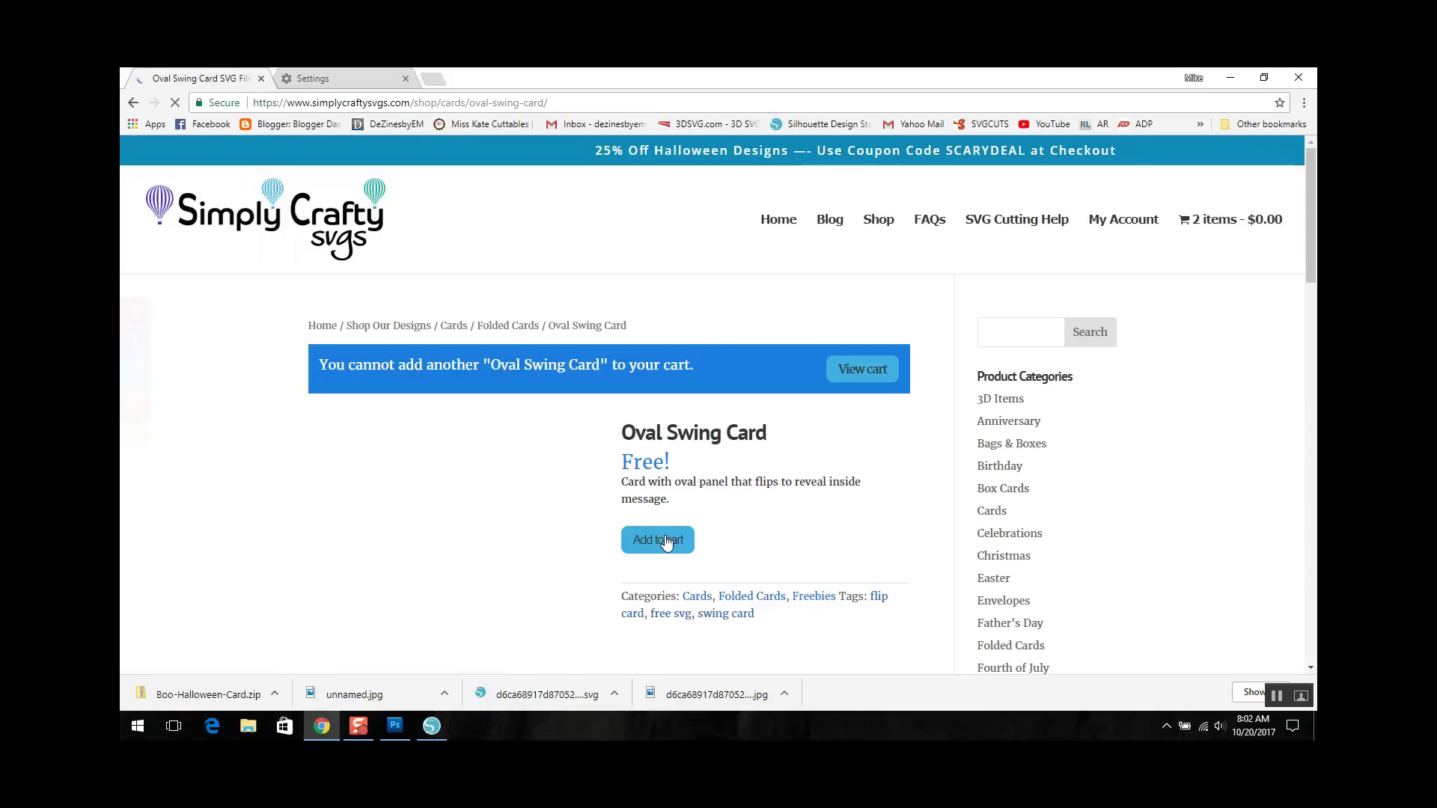
pyautogui.click(873, 366)
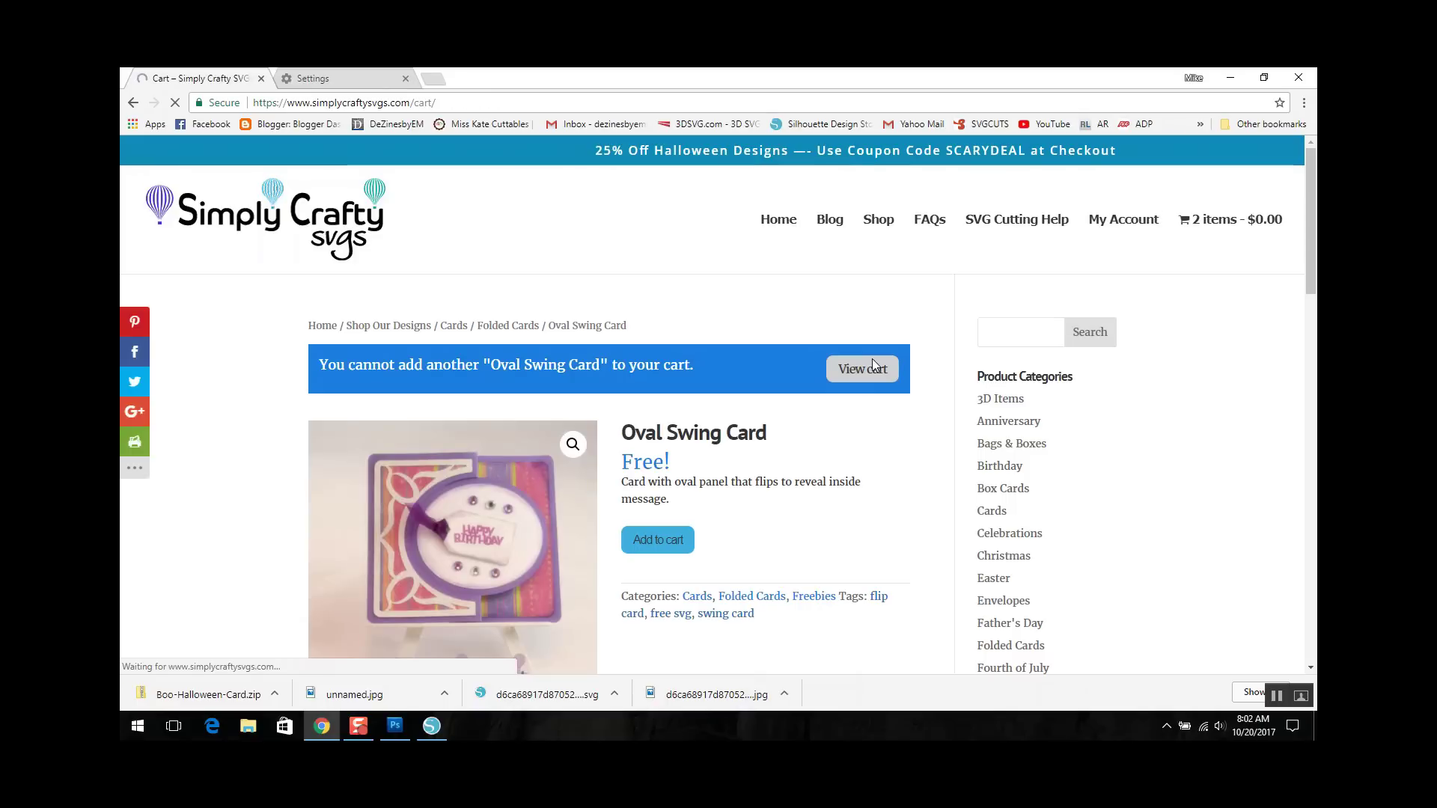
pyautogui.scroll(-3, 736, 480)
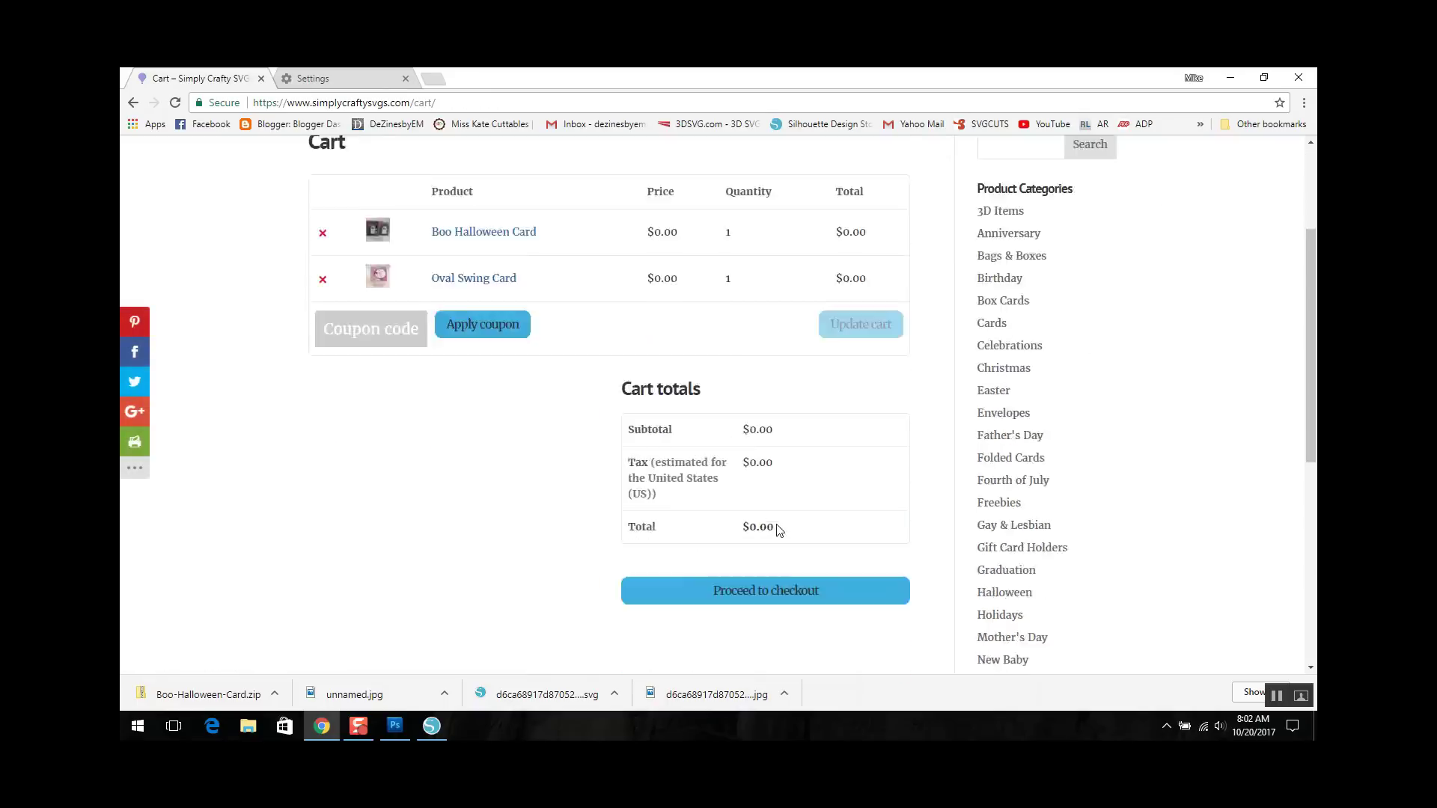
# Check out, place the free order, and download Oval-Swing-Card.zip
pyautogui.click(789, 484)
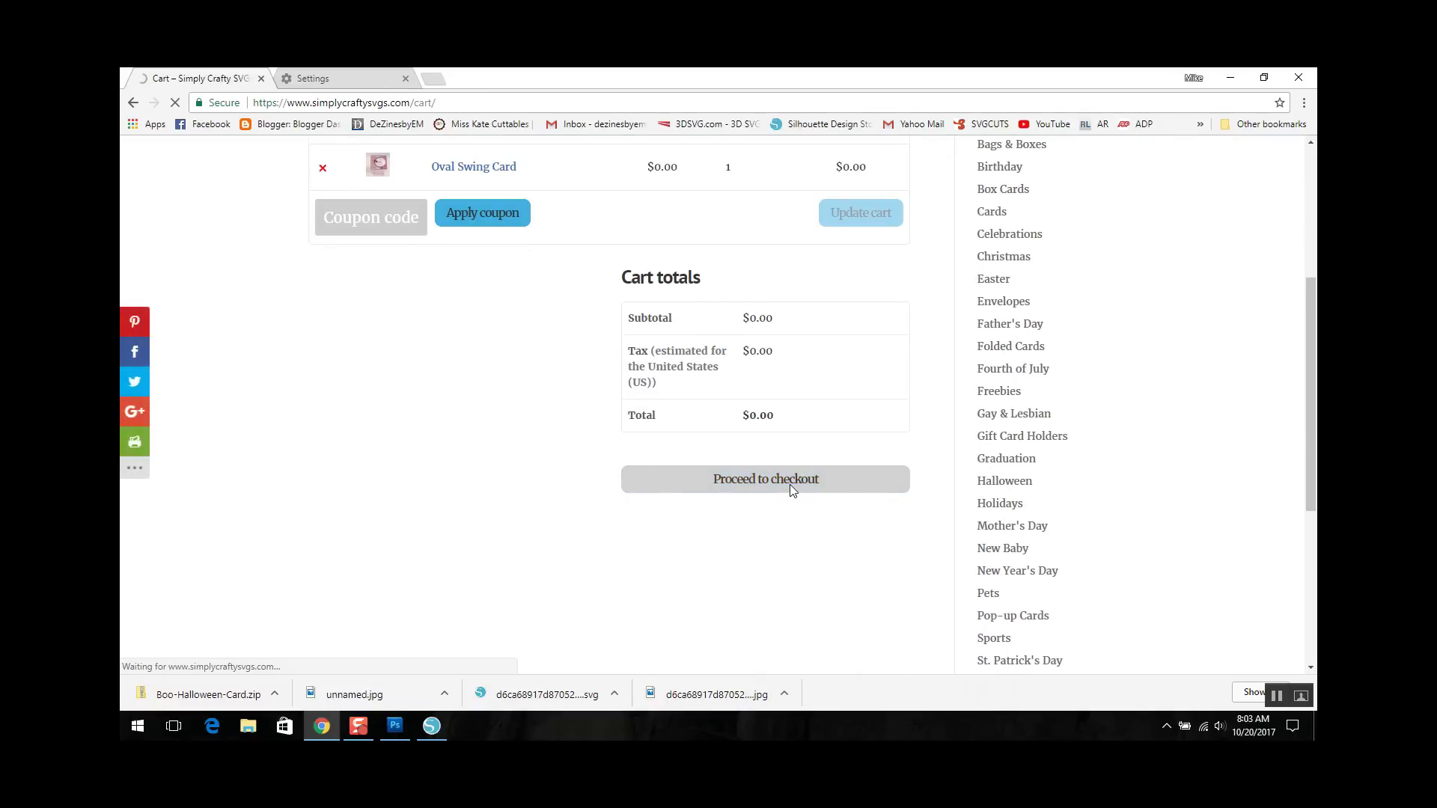
pyautogui.scroll(-1, 789, 489)
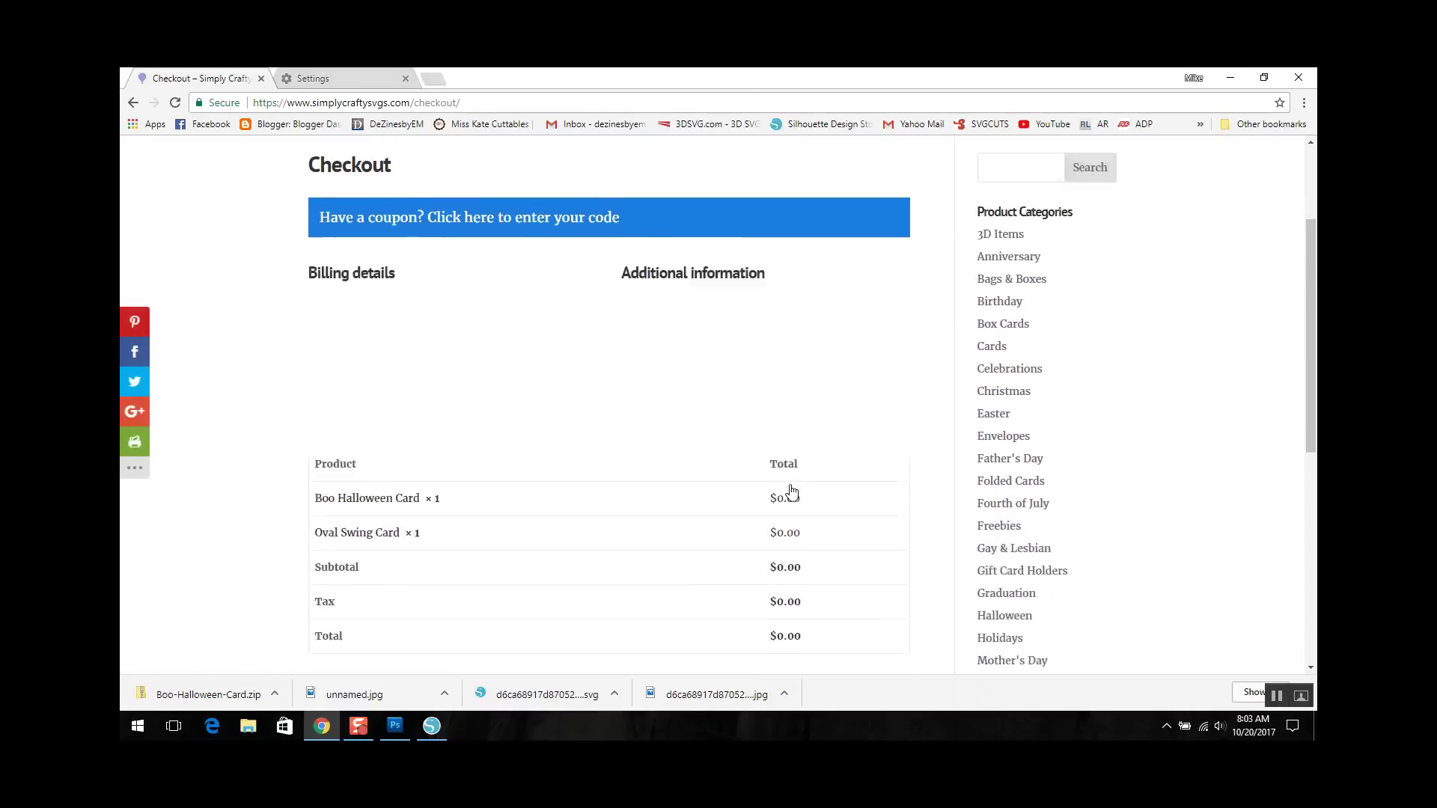
pyautogui.scroll(-2, 791, 491)
pyautogui.click(854, 501)
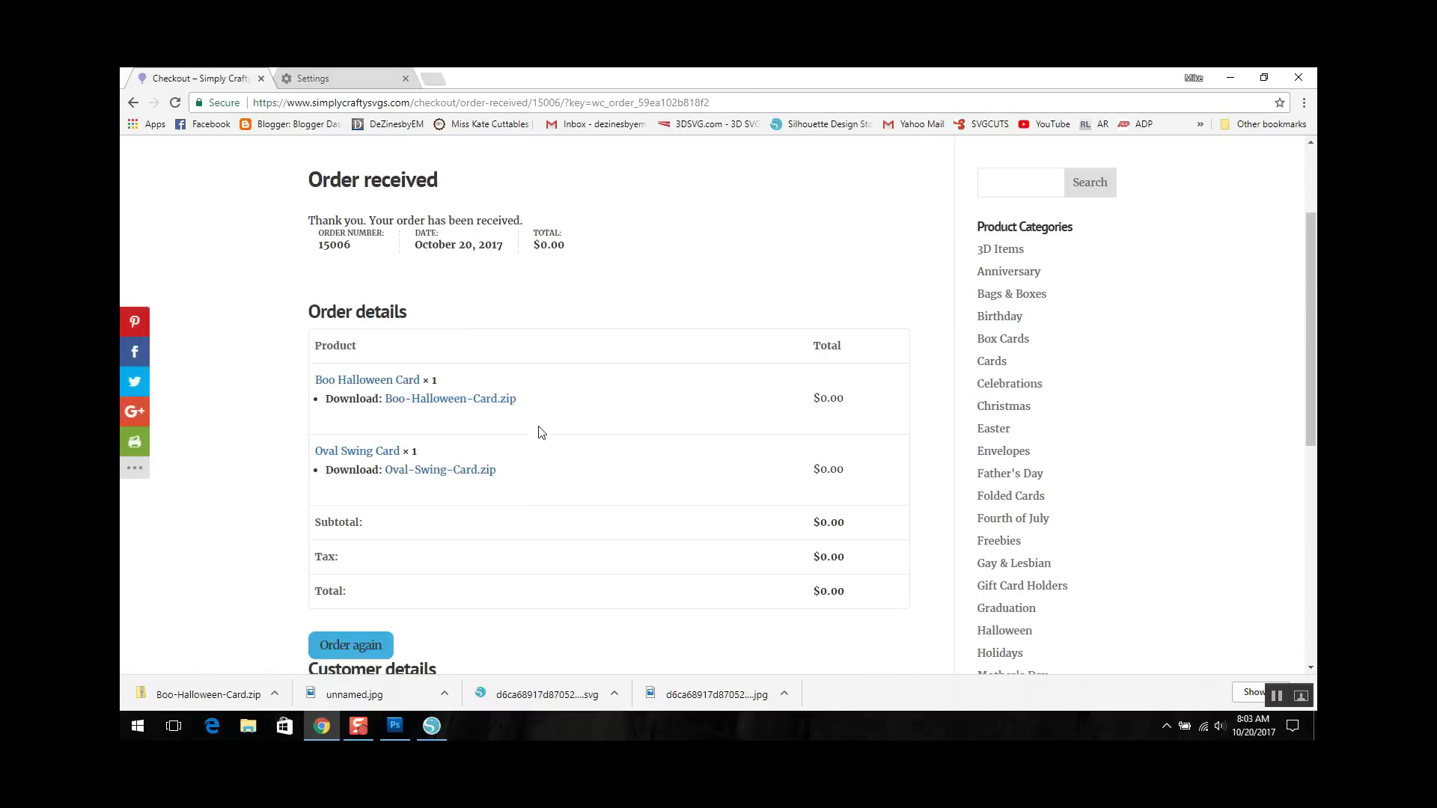
pyautogui.click(484, 478)
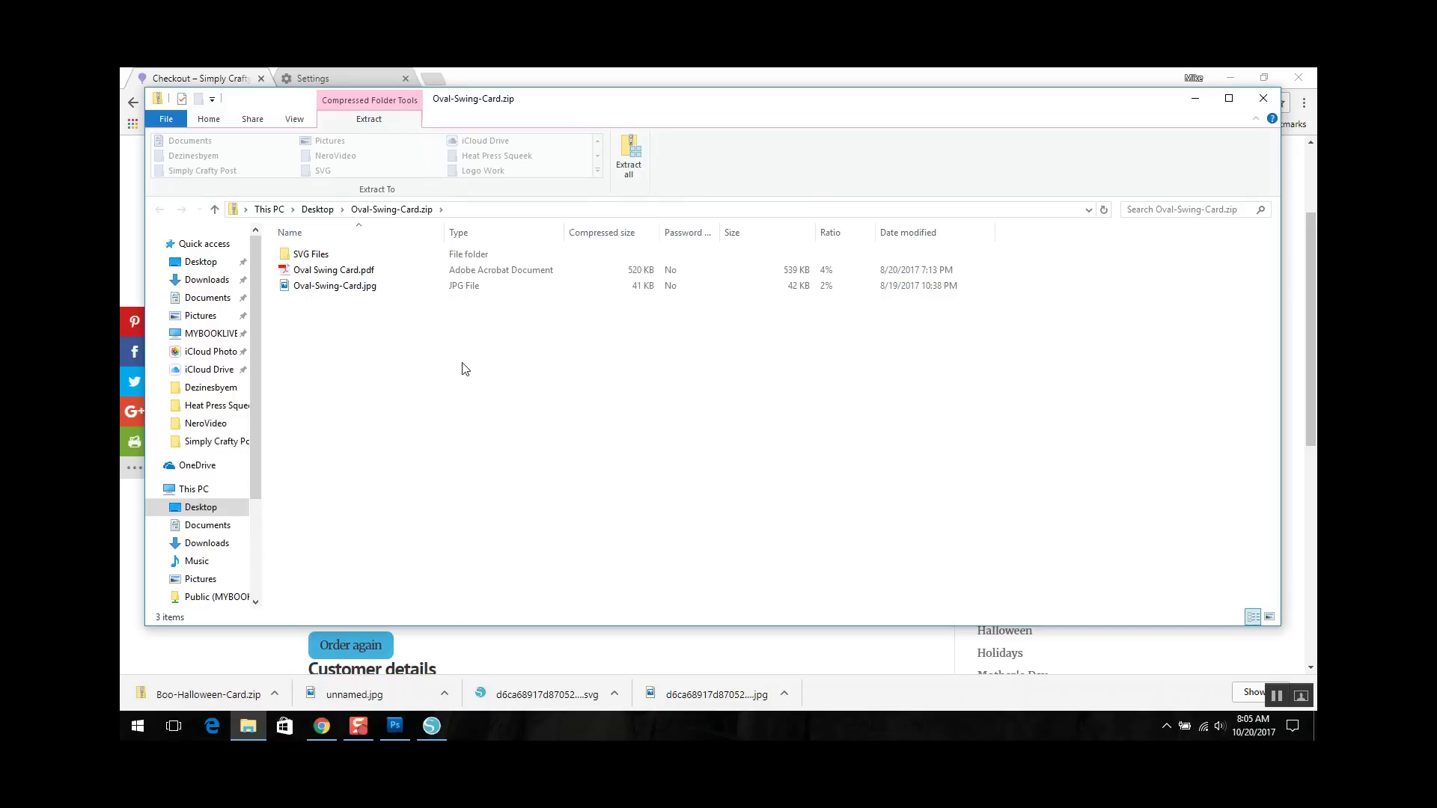
# Start Extract all and browse to MYBOOKLIVE > Public > SVG > Simply Crafty SVGs
pyautogui.click(632, 164)
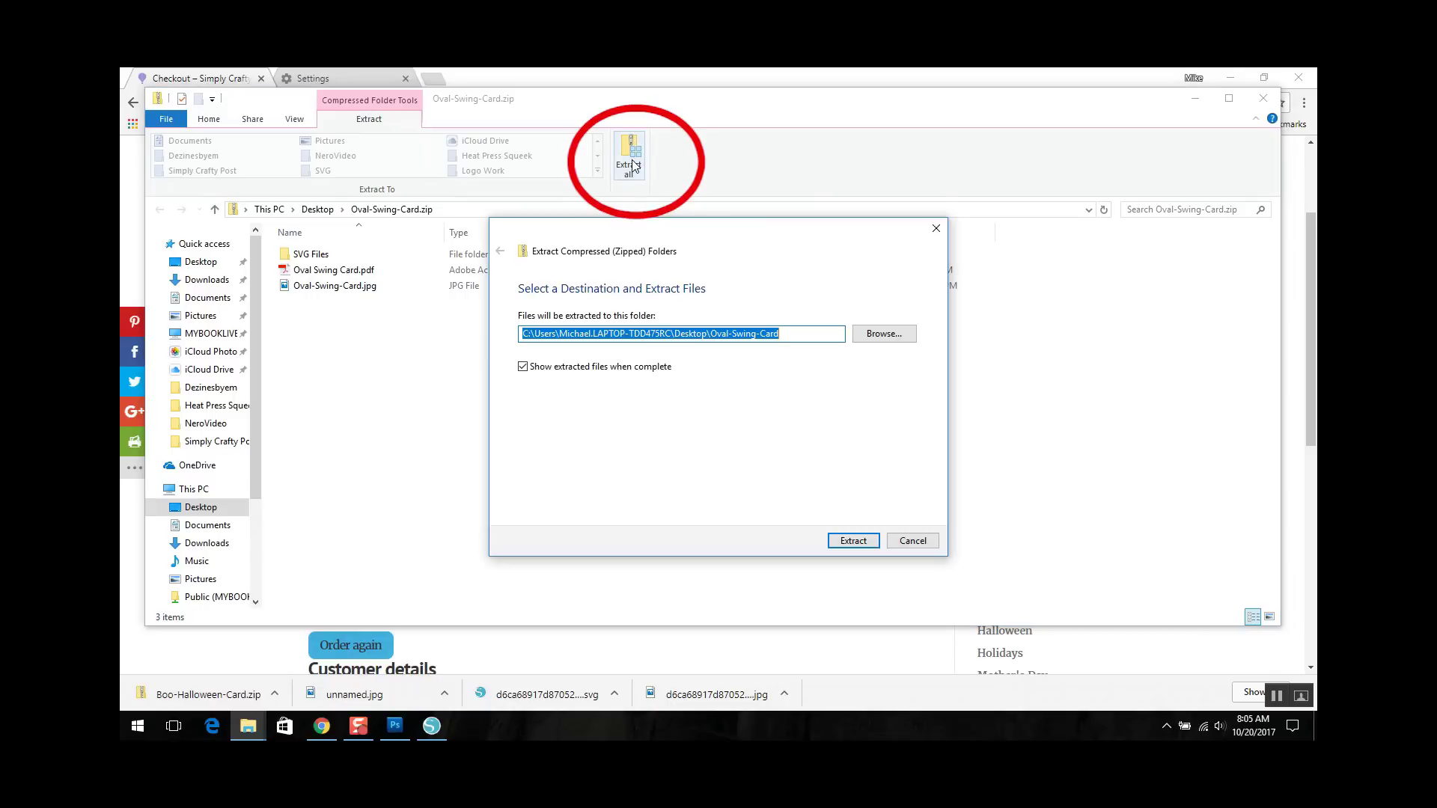
pyautogui.click(884, 334)
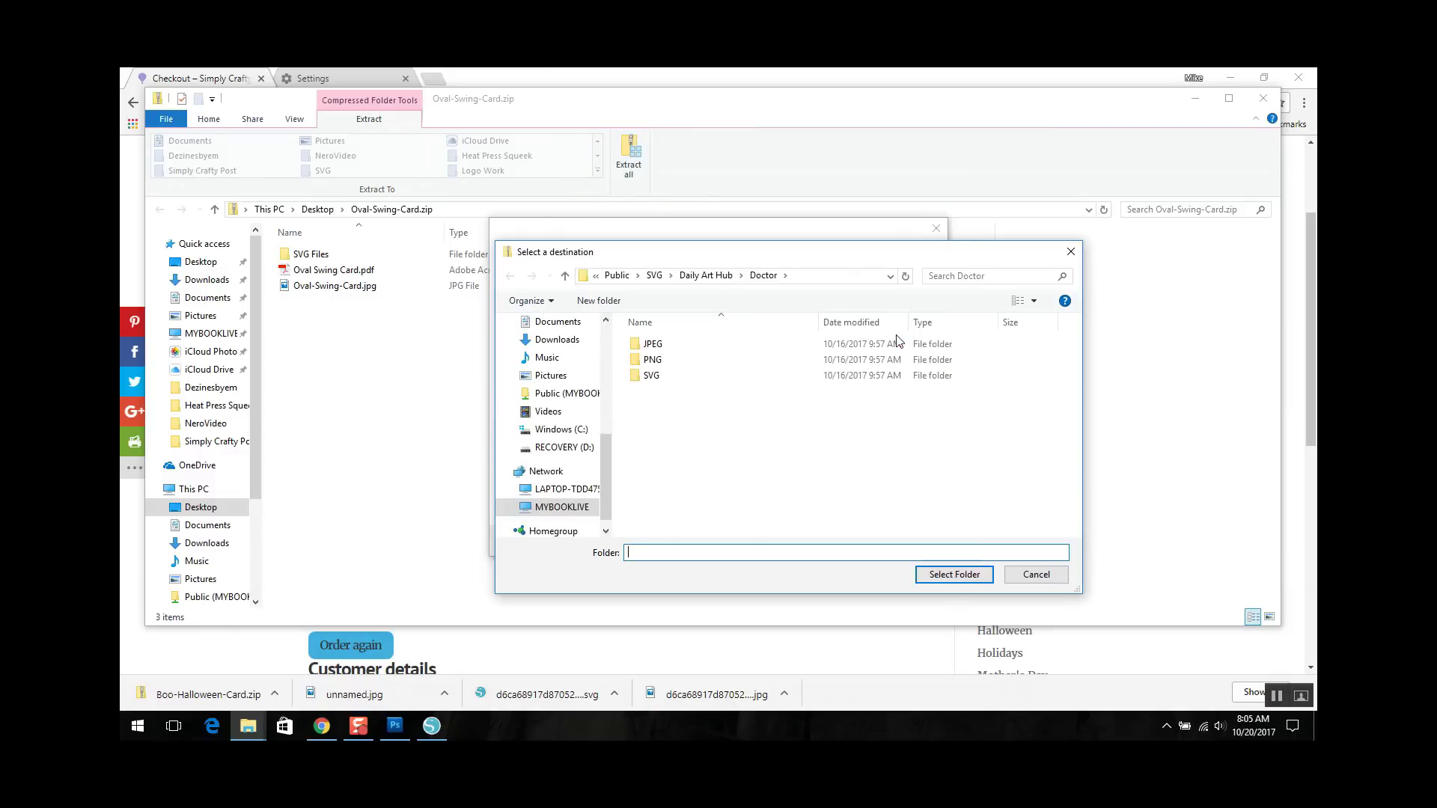
pyautogui.click(562, 393)
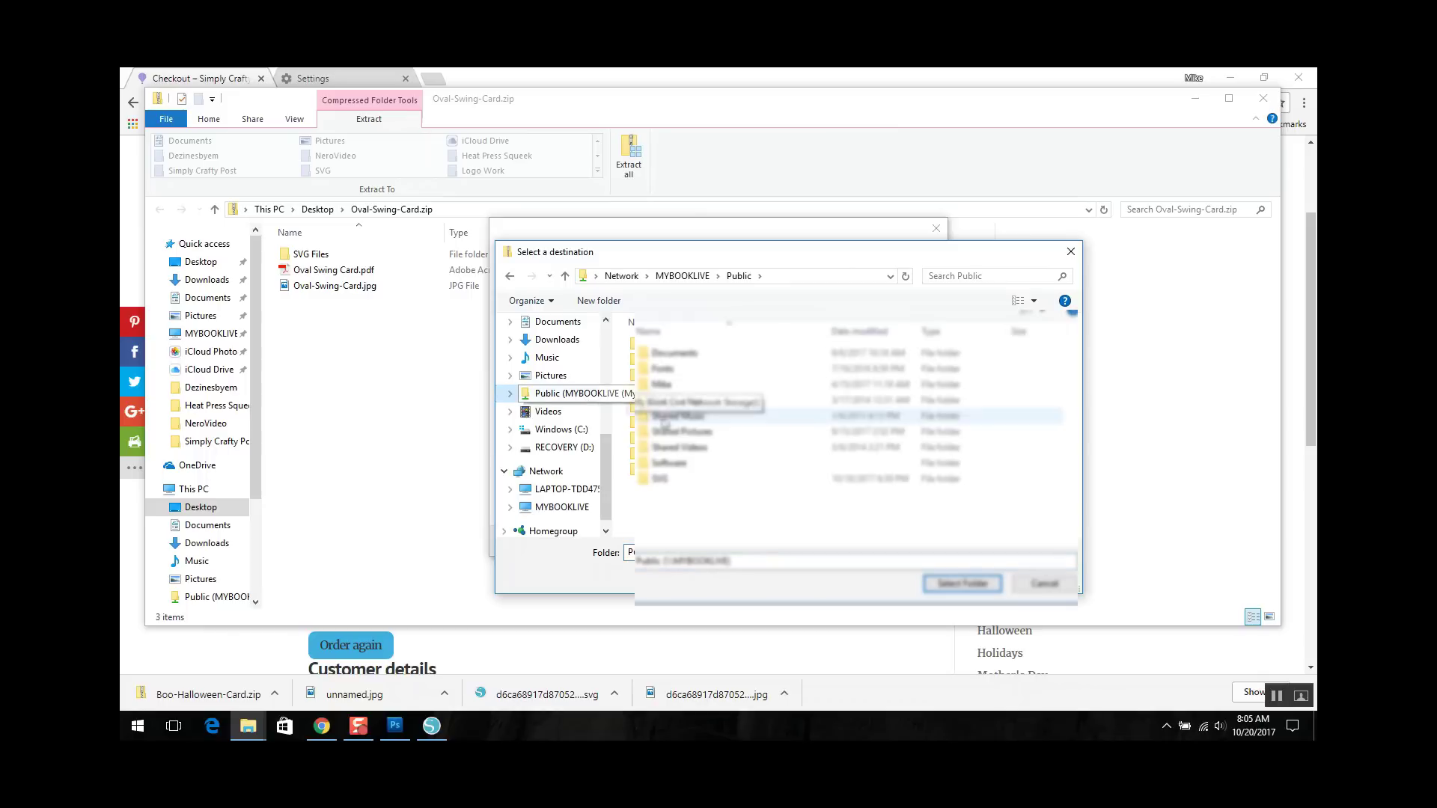
pyautogui.doubleClick(659, 483)
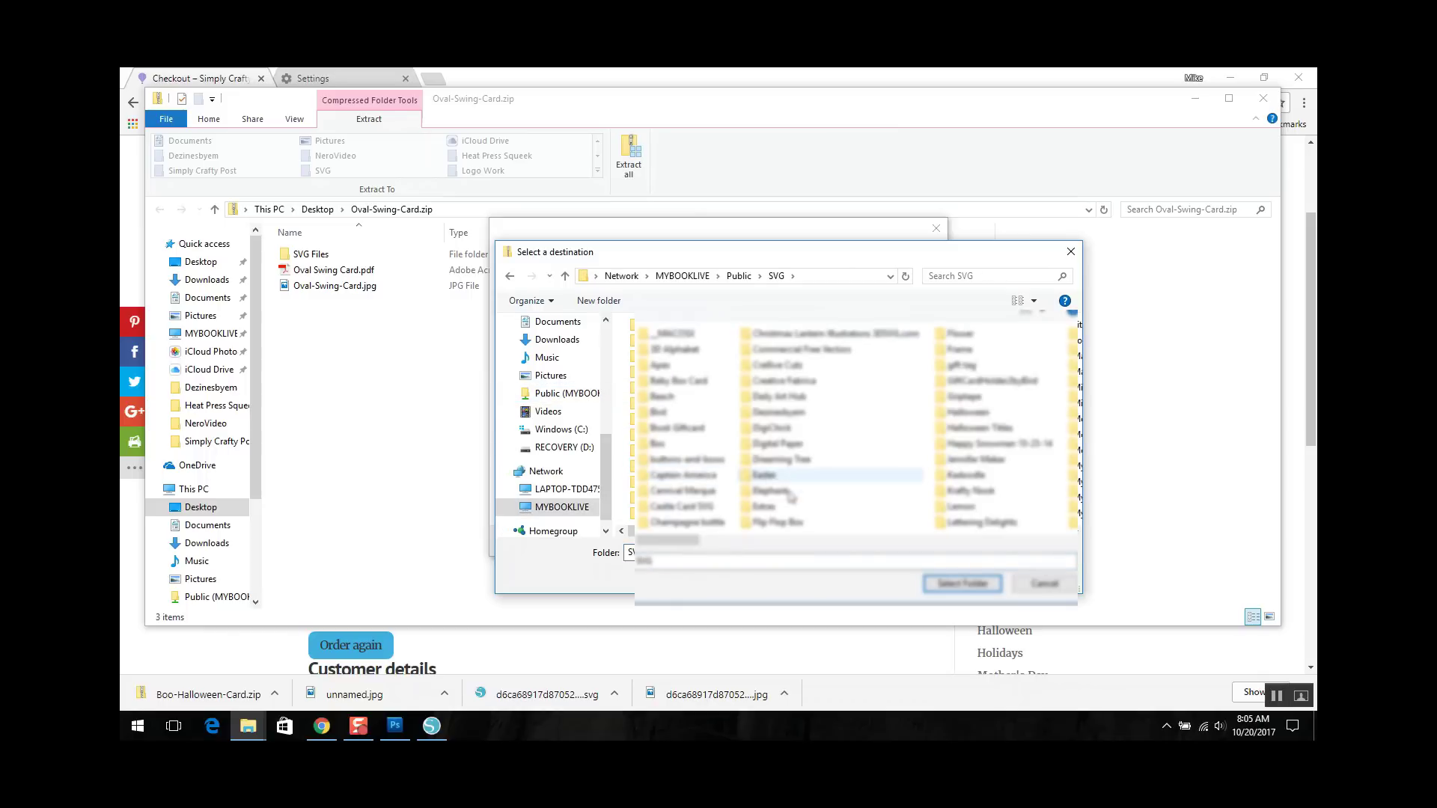
pyautogui.click(947, 543)
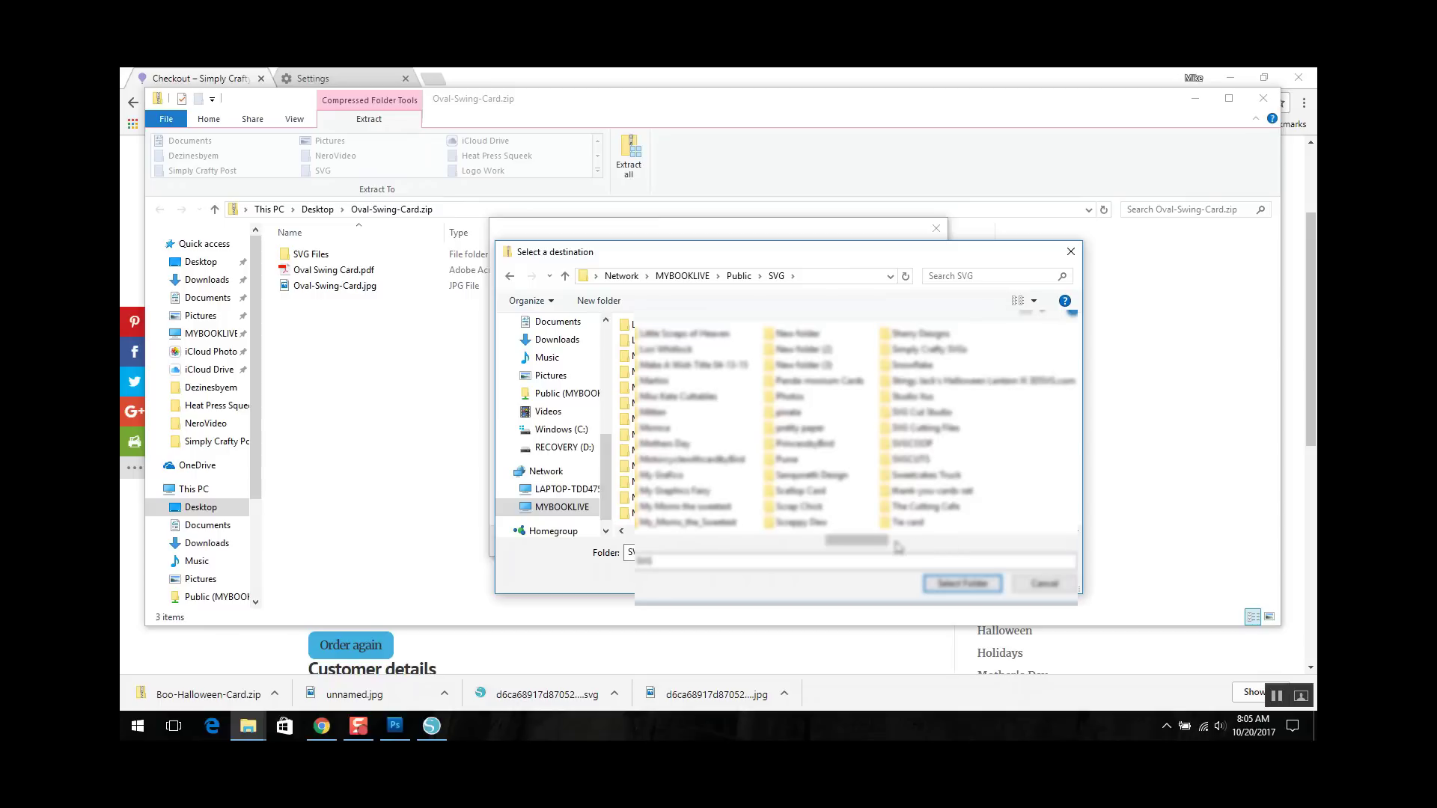
pyautogui.doubleClick(937, 351)
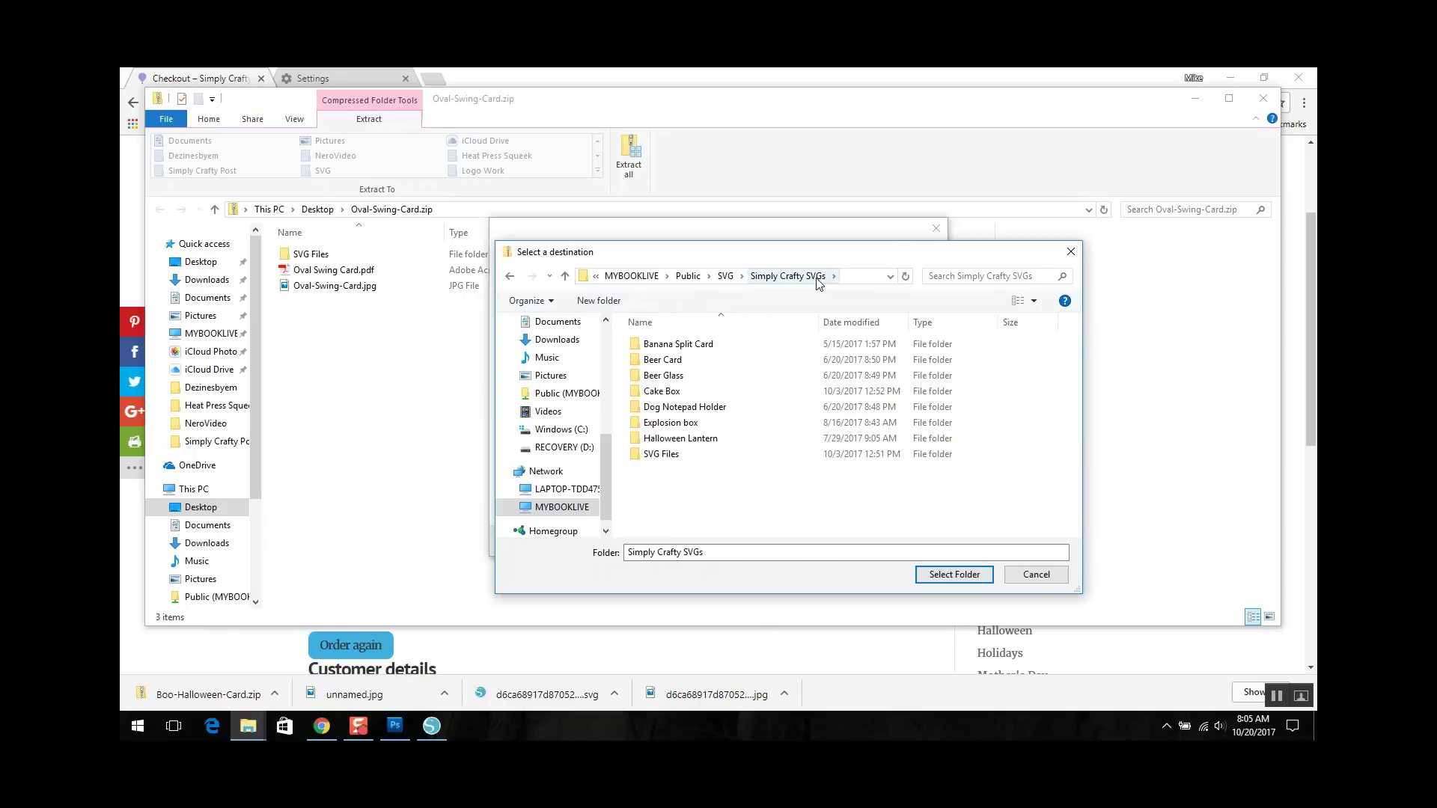
# Create an 'Oval Swing Card' folder there and extract the zip into it
pyautogui.click(612, 304)
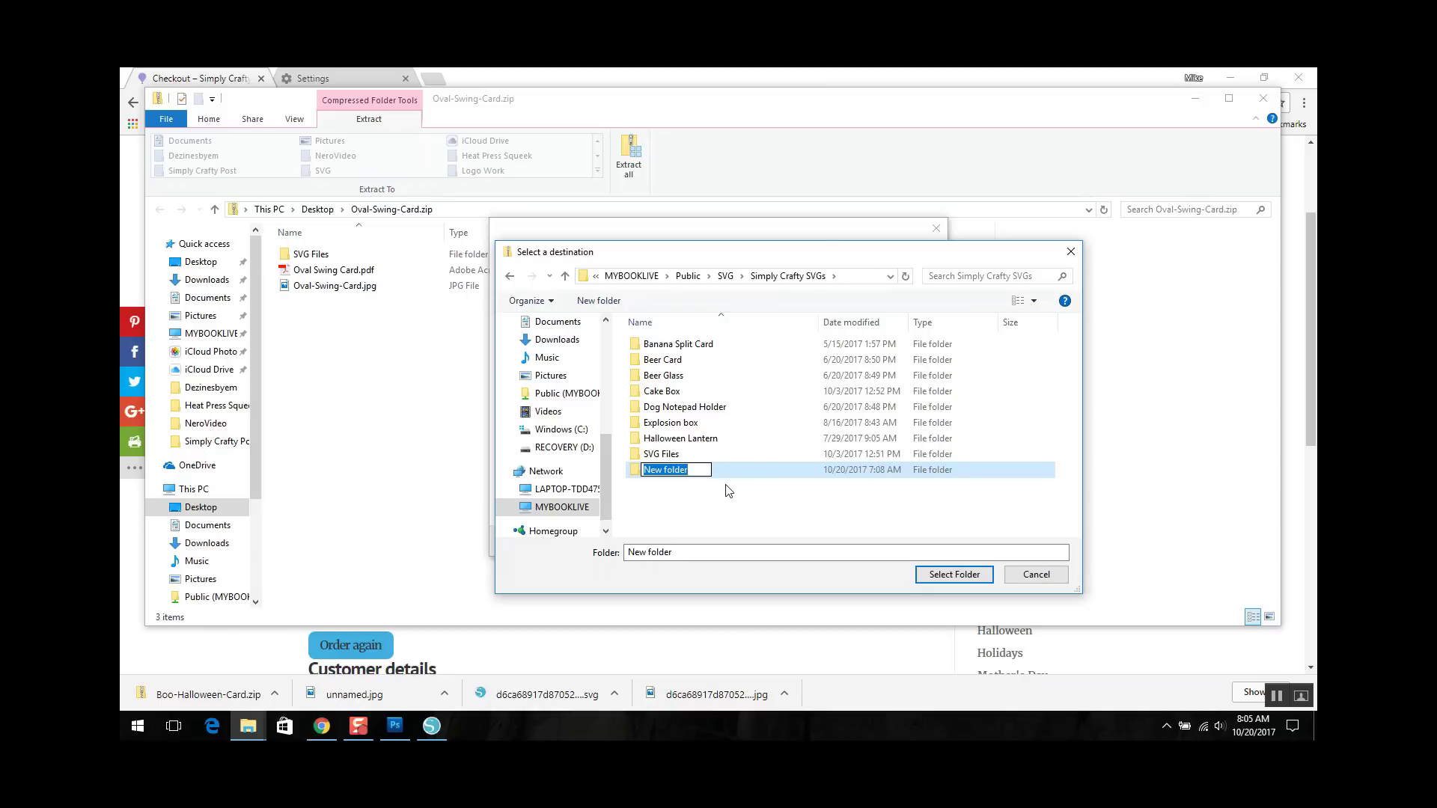
pyautogui.write('Oval Swing C')
pyautogui.write('ard')
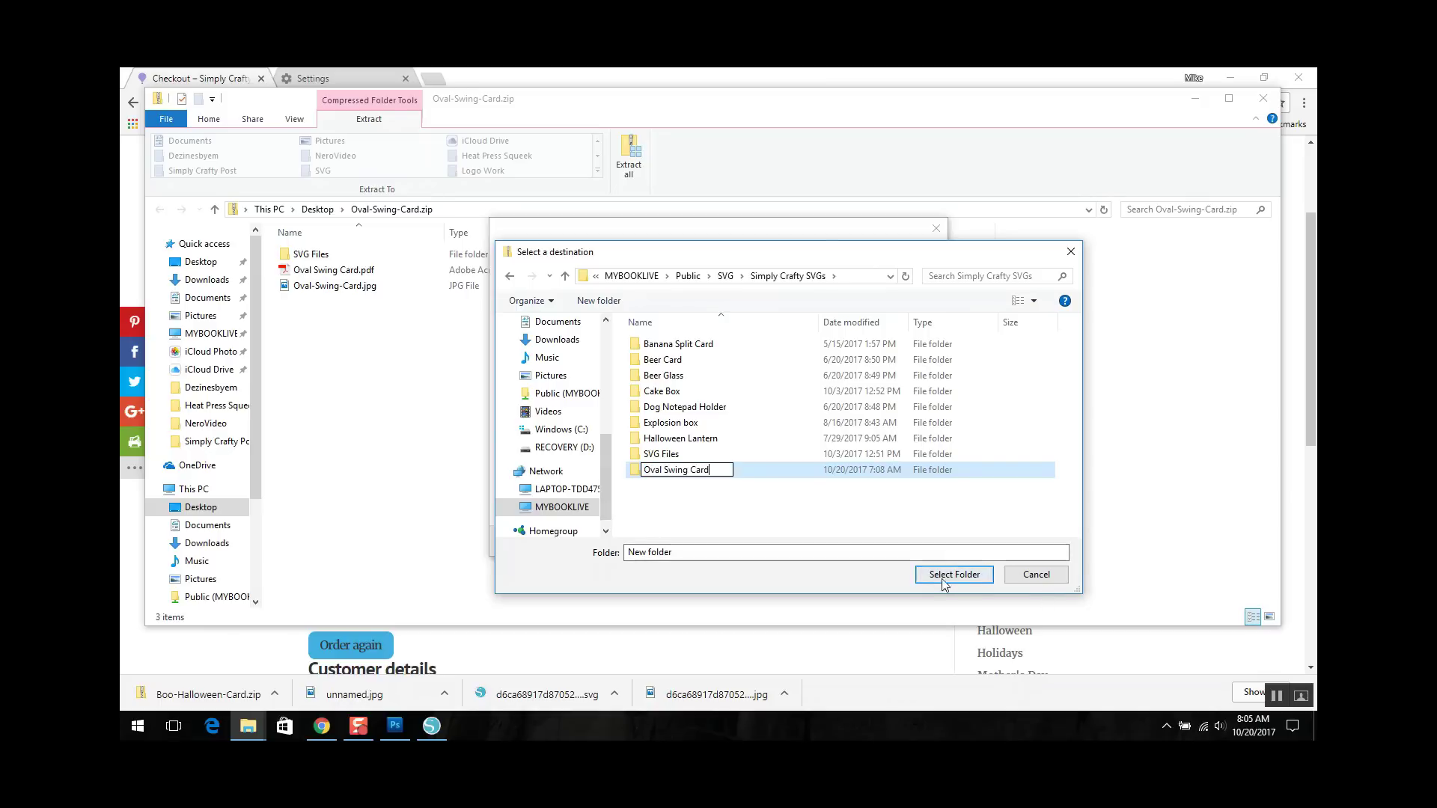
pyautogui.click(945, 580)
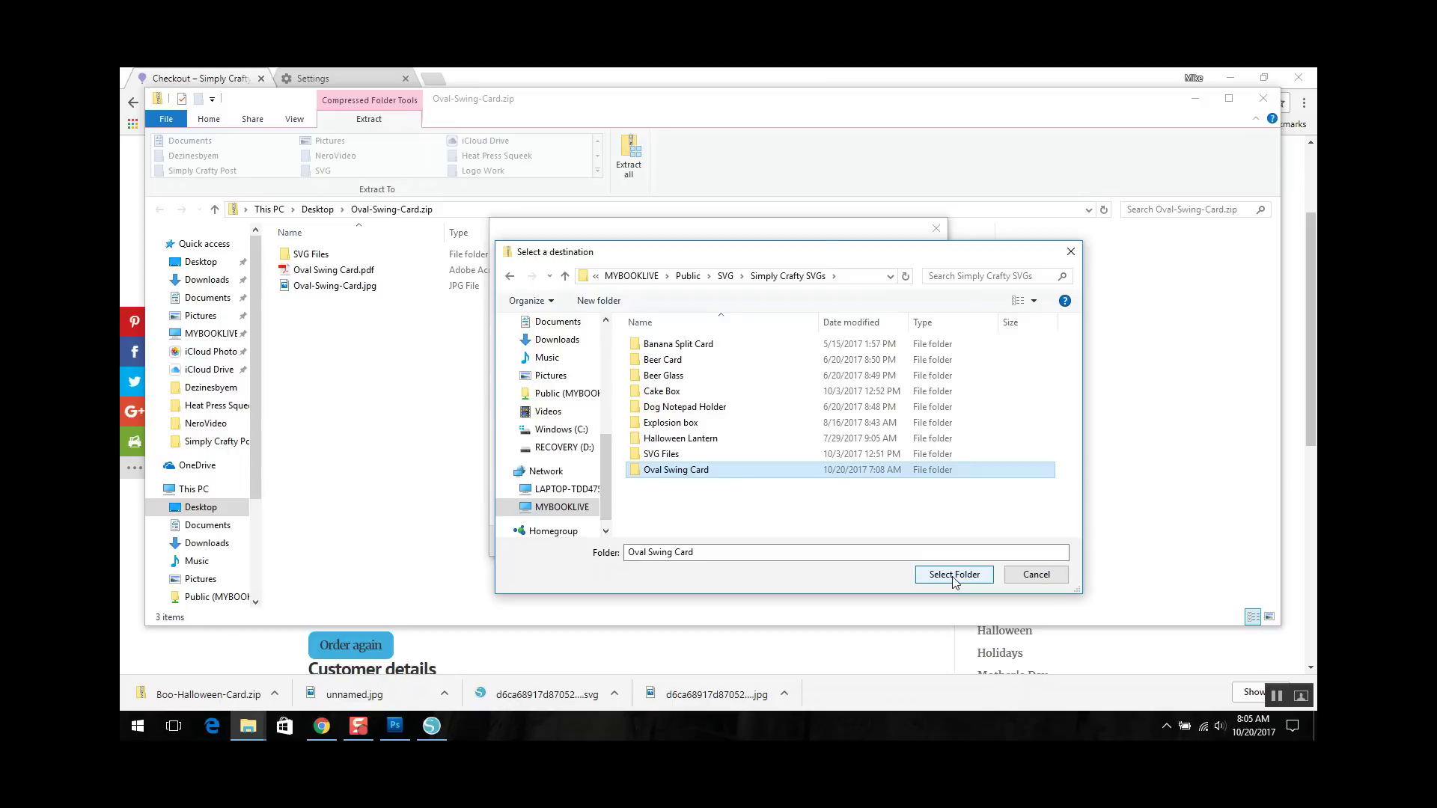
pyautogui.click(955, 575)
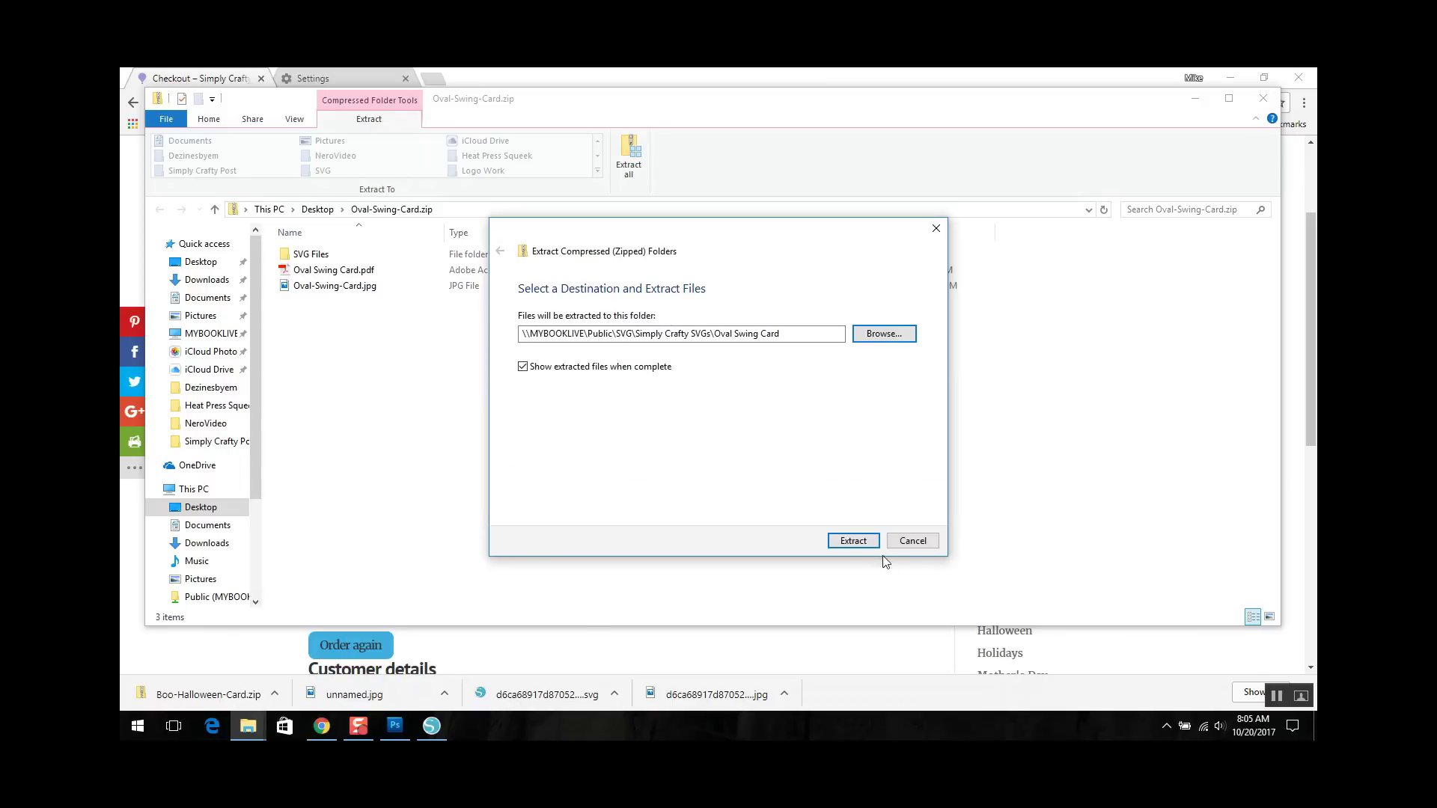
pyautogui.click(853, 542)
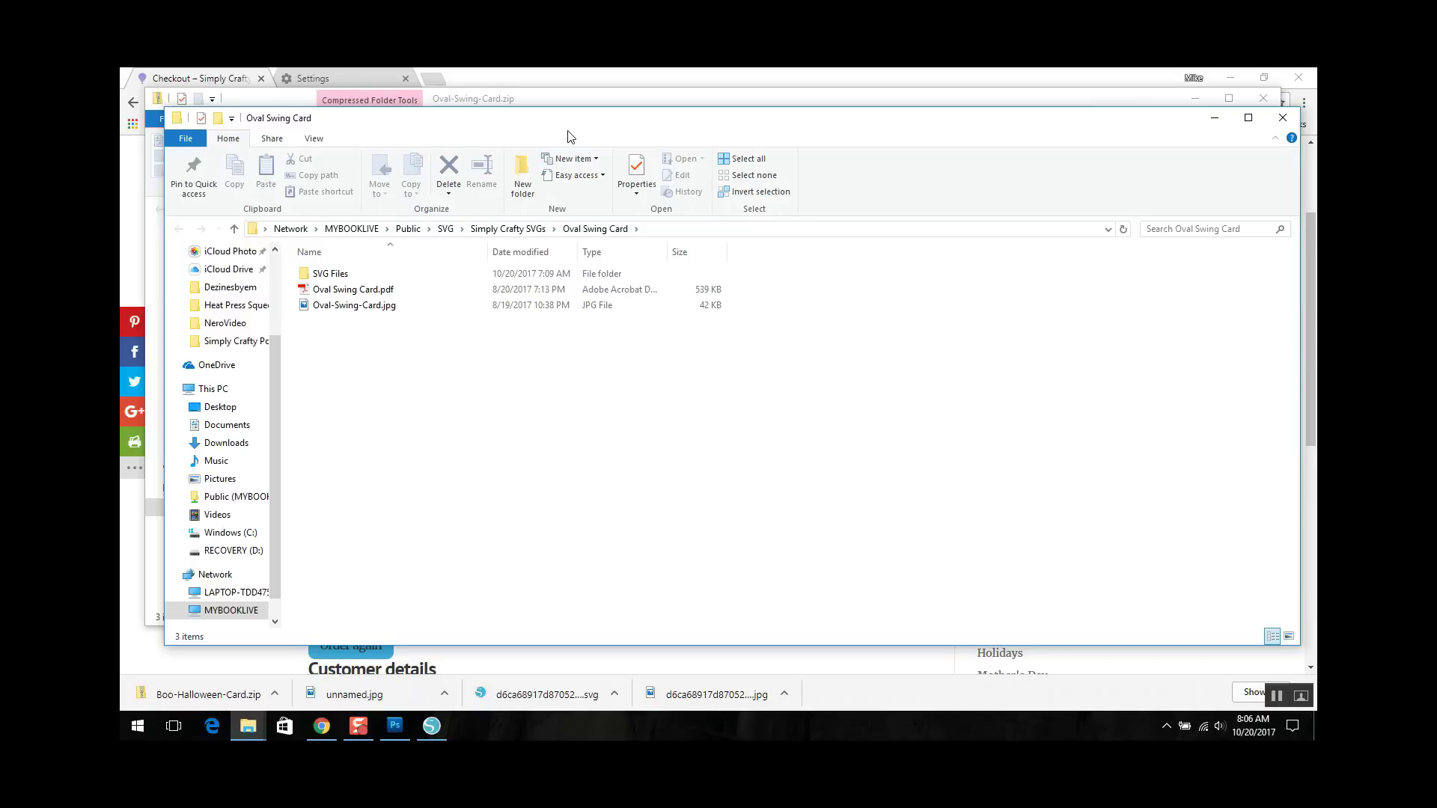
# Rearrange the Explorer windows and open the extracted SVG Files folder
pyautogui.moveTo(664, 126); pyautogui.dragTo(975, 297)
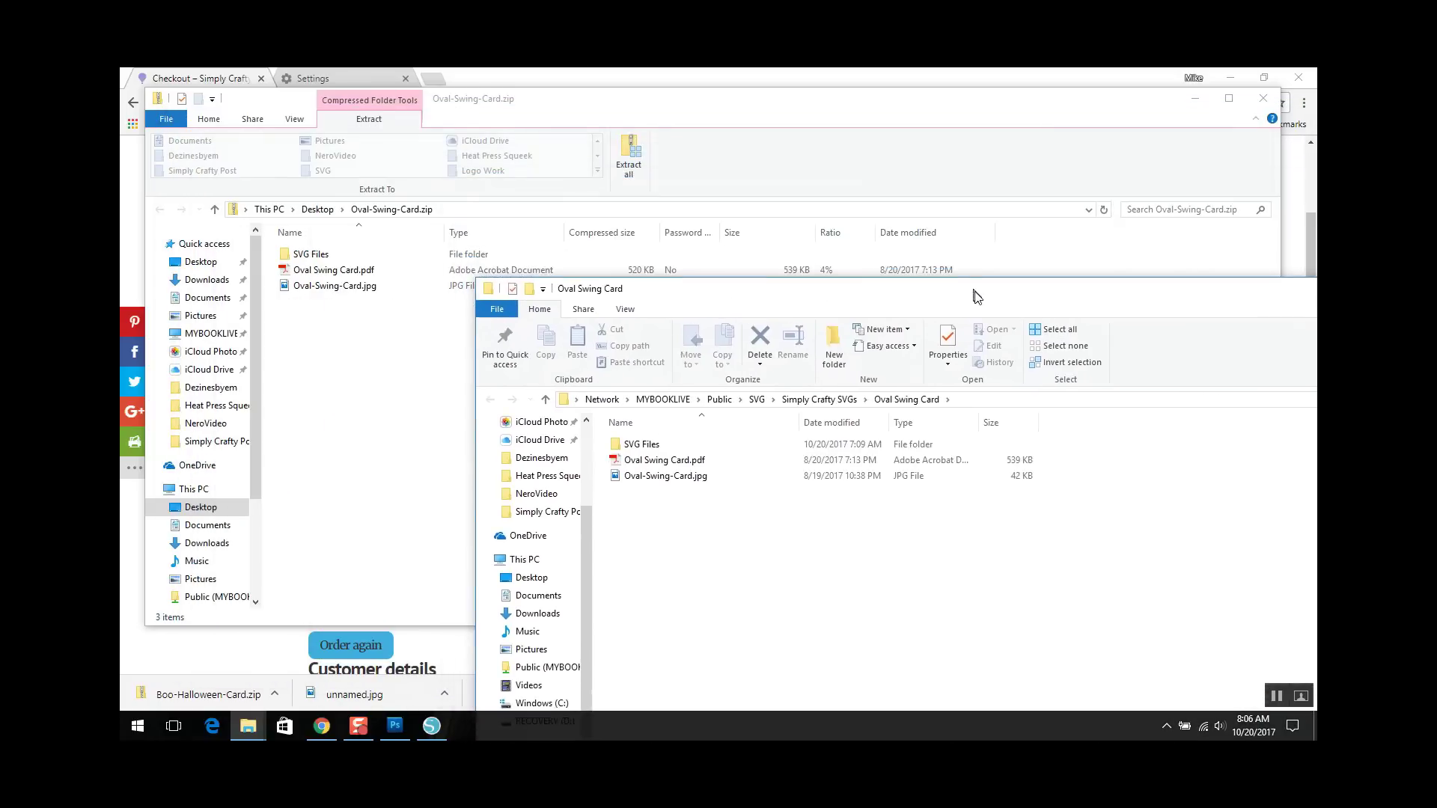
pyautogui.moveTo(975, 297); pyautogui.dragTo(763, 342)
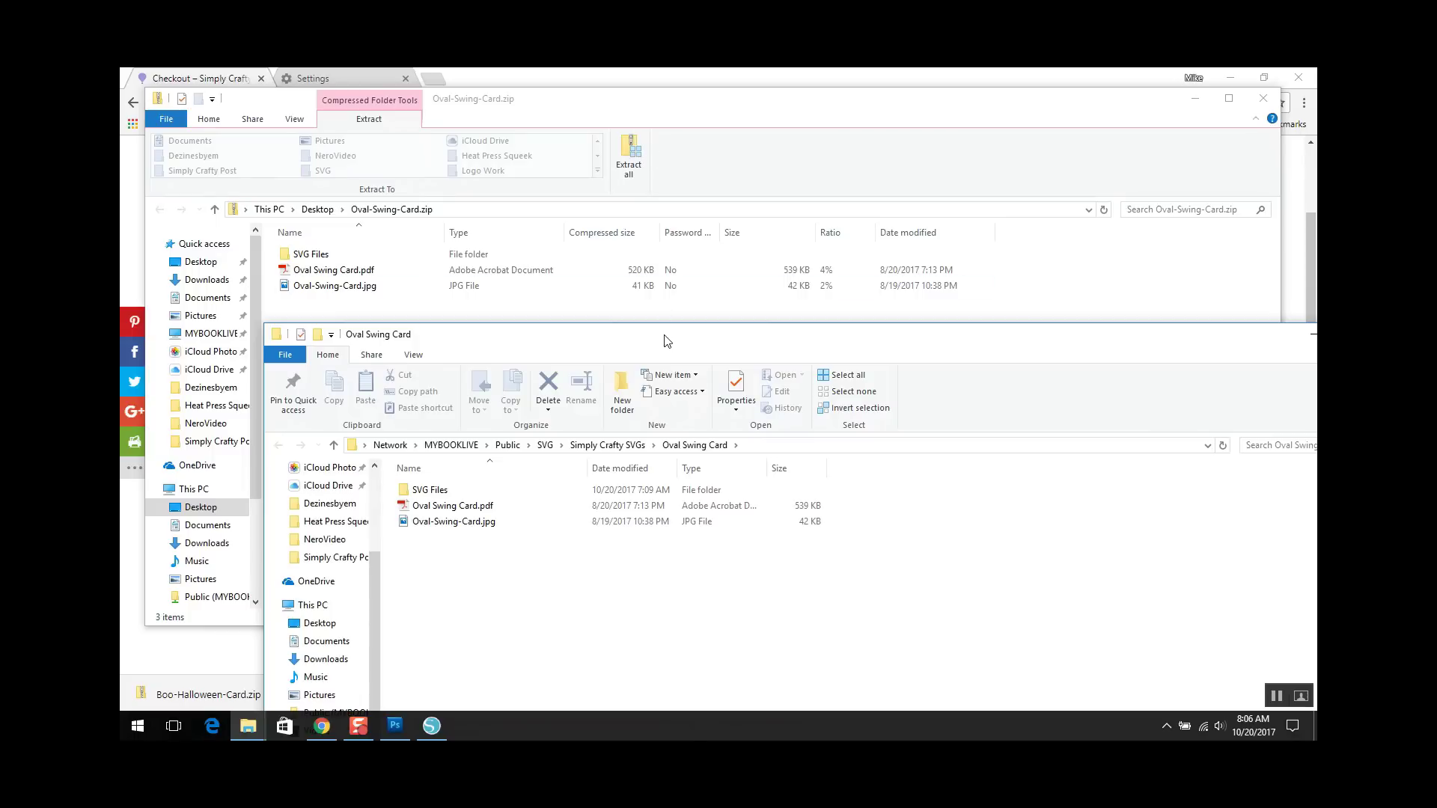
pyautogui.moveTo(663, 340); pyautogui.dragTo(619, 140)
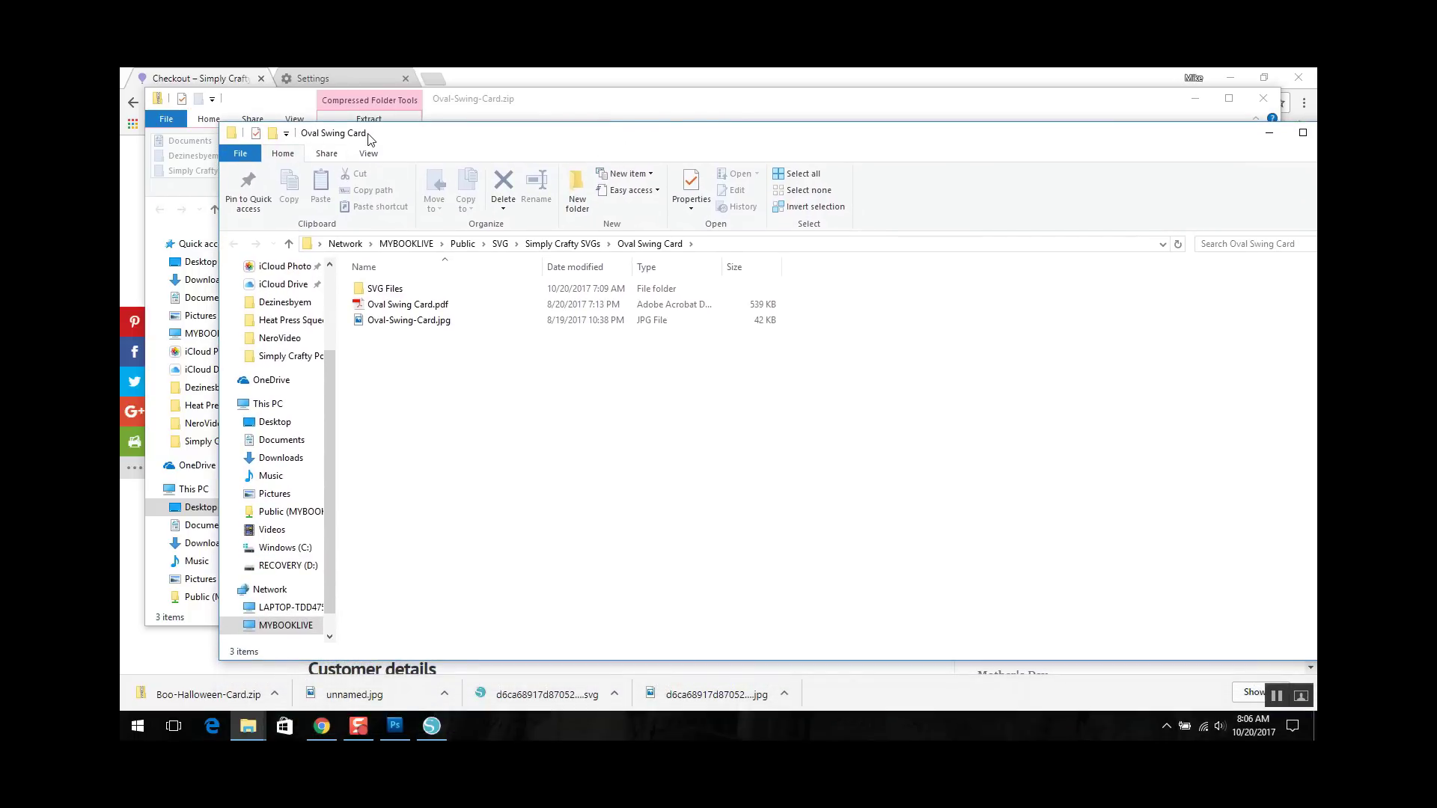
pyautogui.click(697, 304)
pyautogui.doubleClick(396, 290)
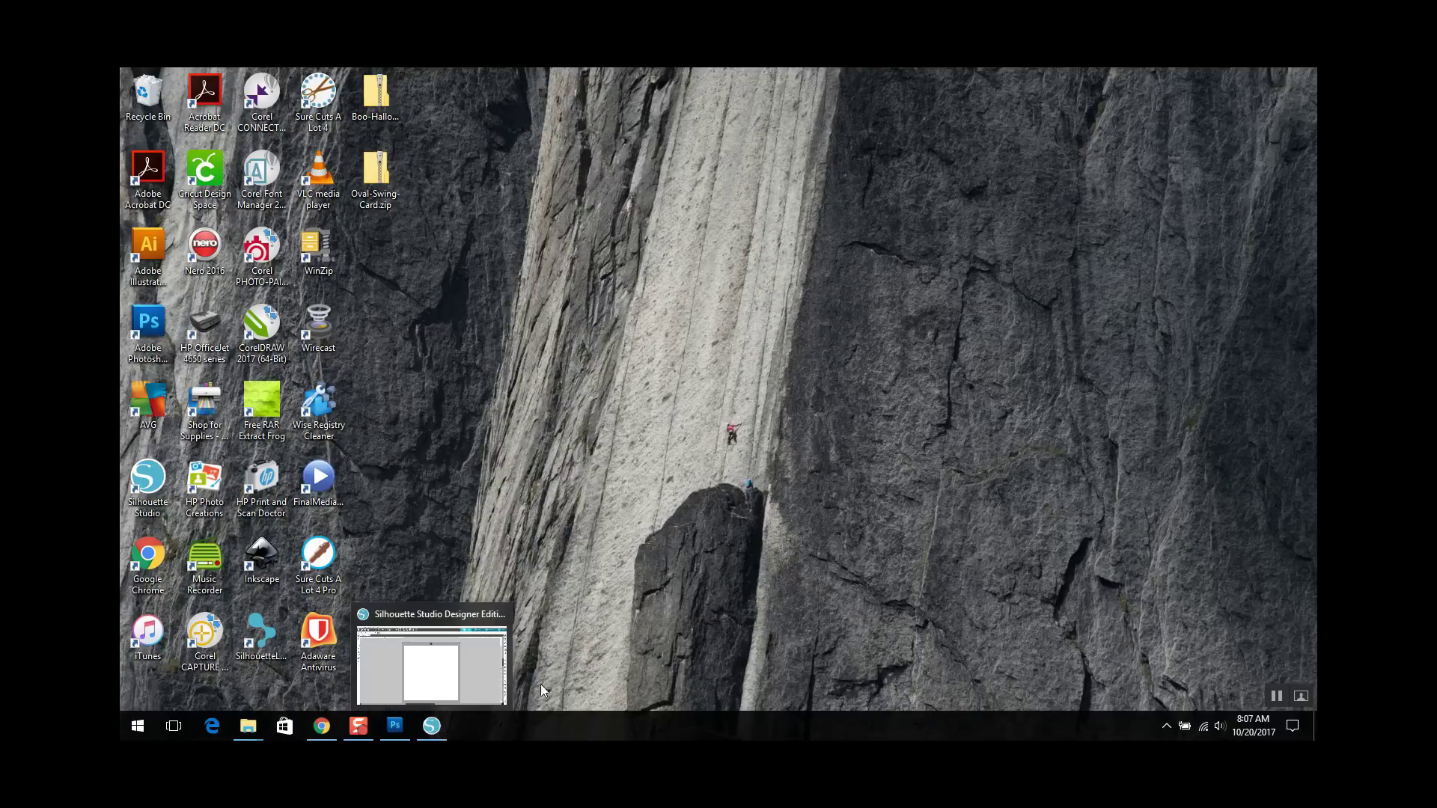
# Extract all from Boo-Halloween-Card.zip, with Simply Crafty SVGs as destination
pyautogui.moveTo(355, 97); pyautogui.dragTo(696, 328)
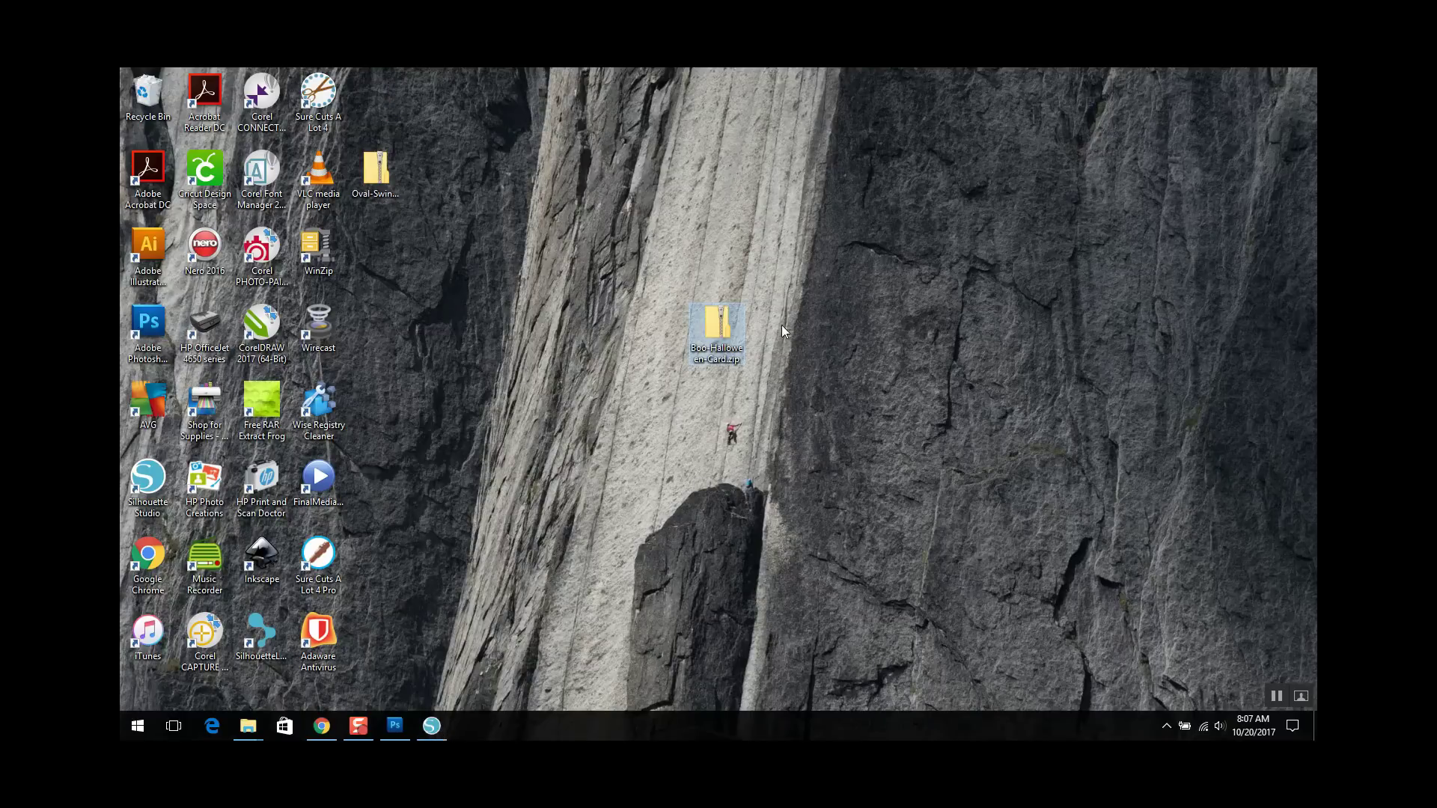
pyautogui.rightClick(714, 334)
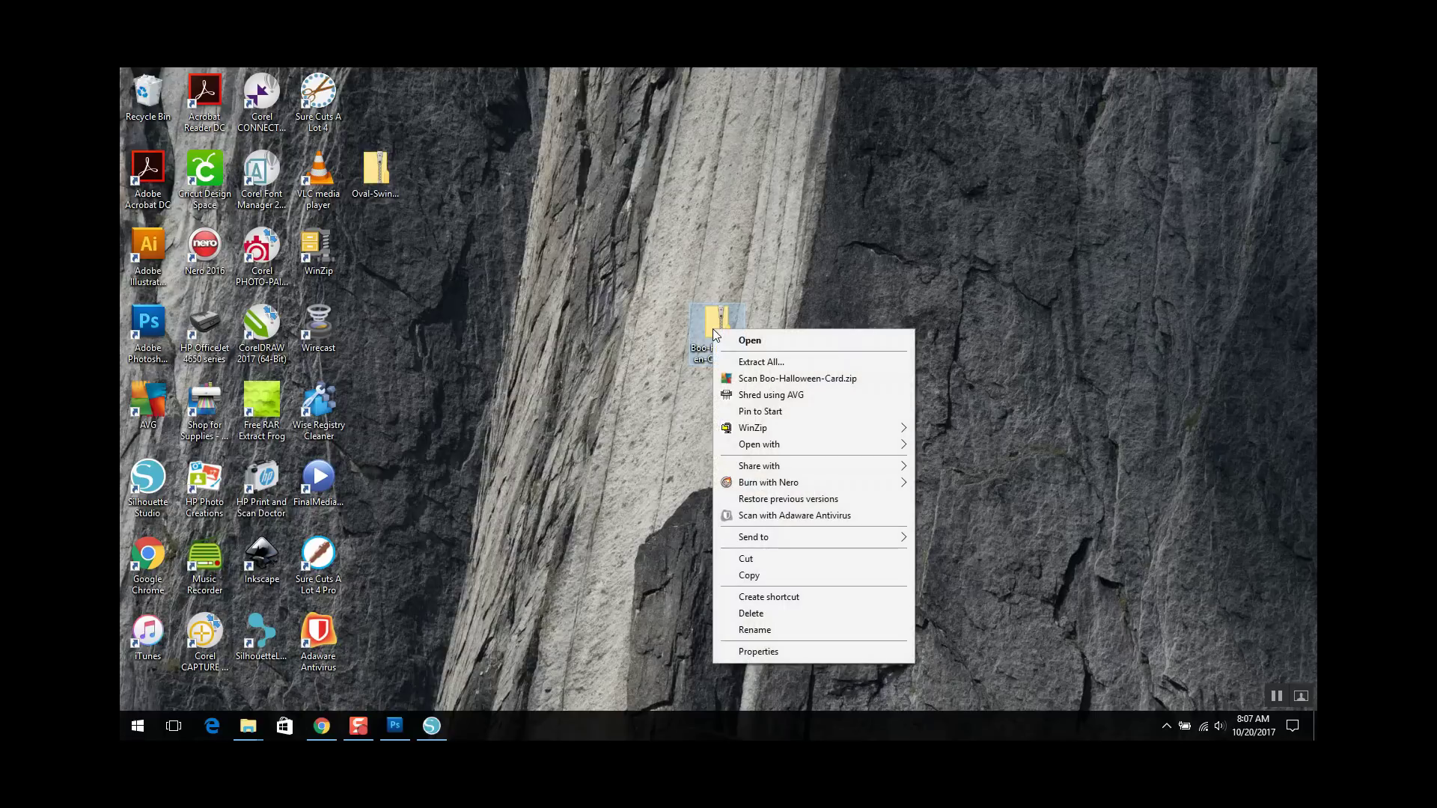
pyautogui.click(745, 363)
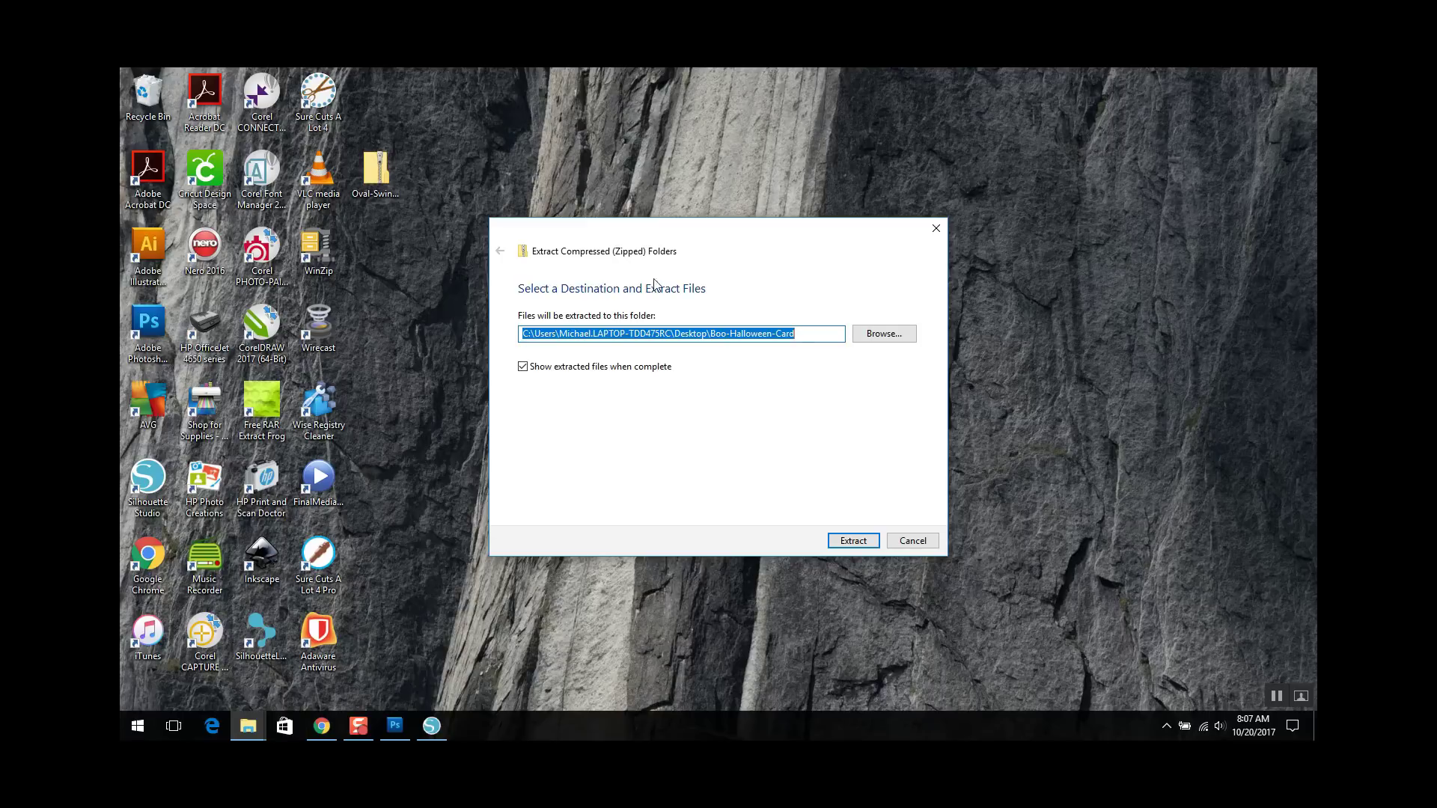
pyautogui.click(877, 337)
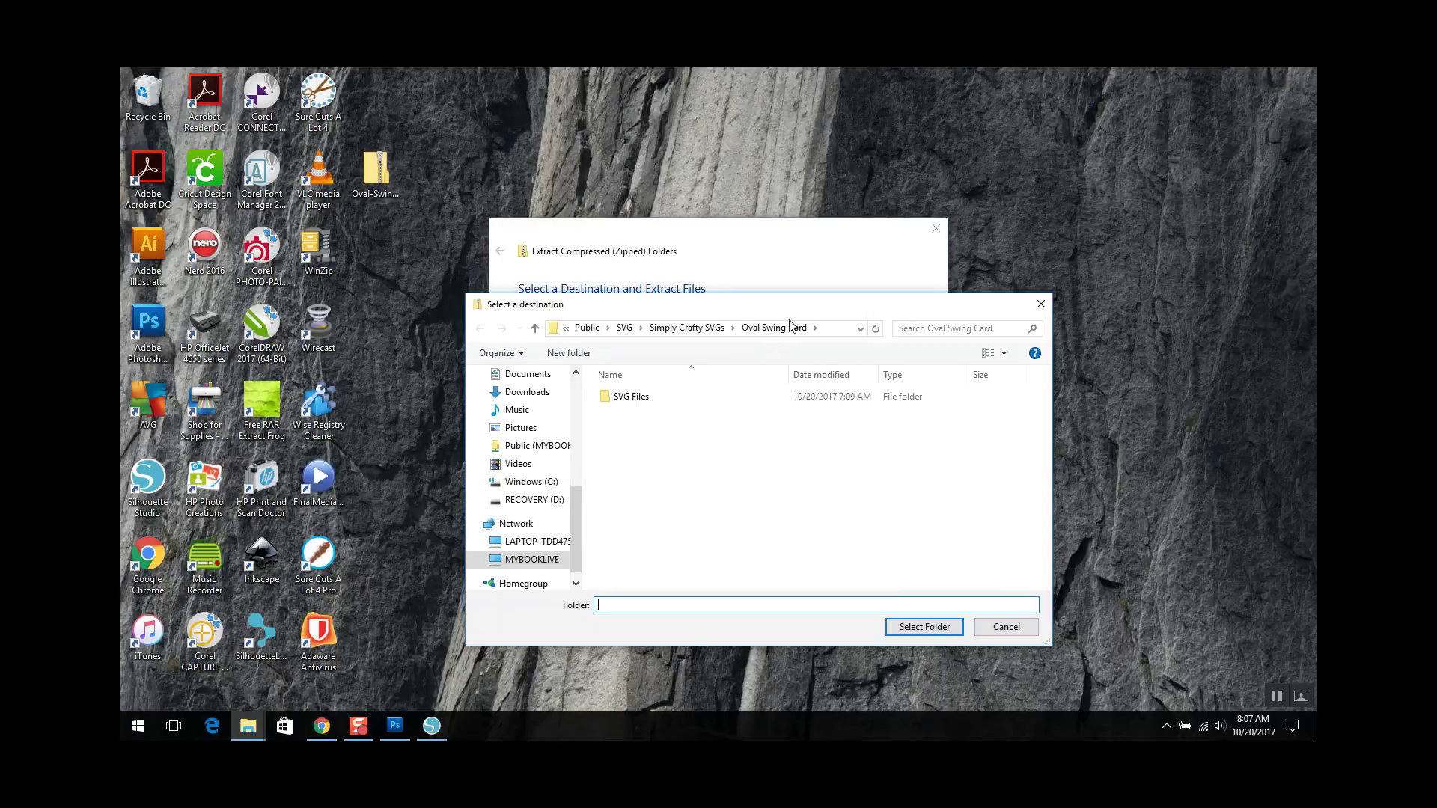
pyautogui.click(687, 328)
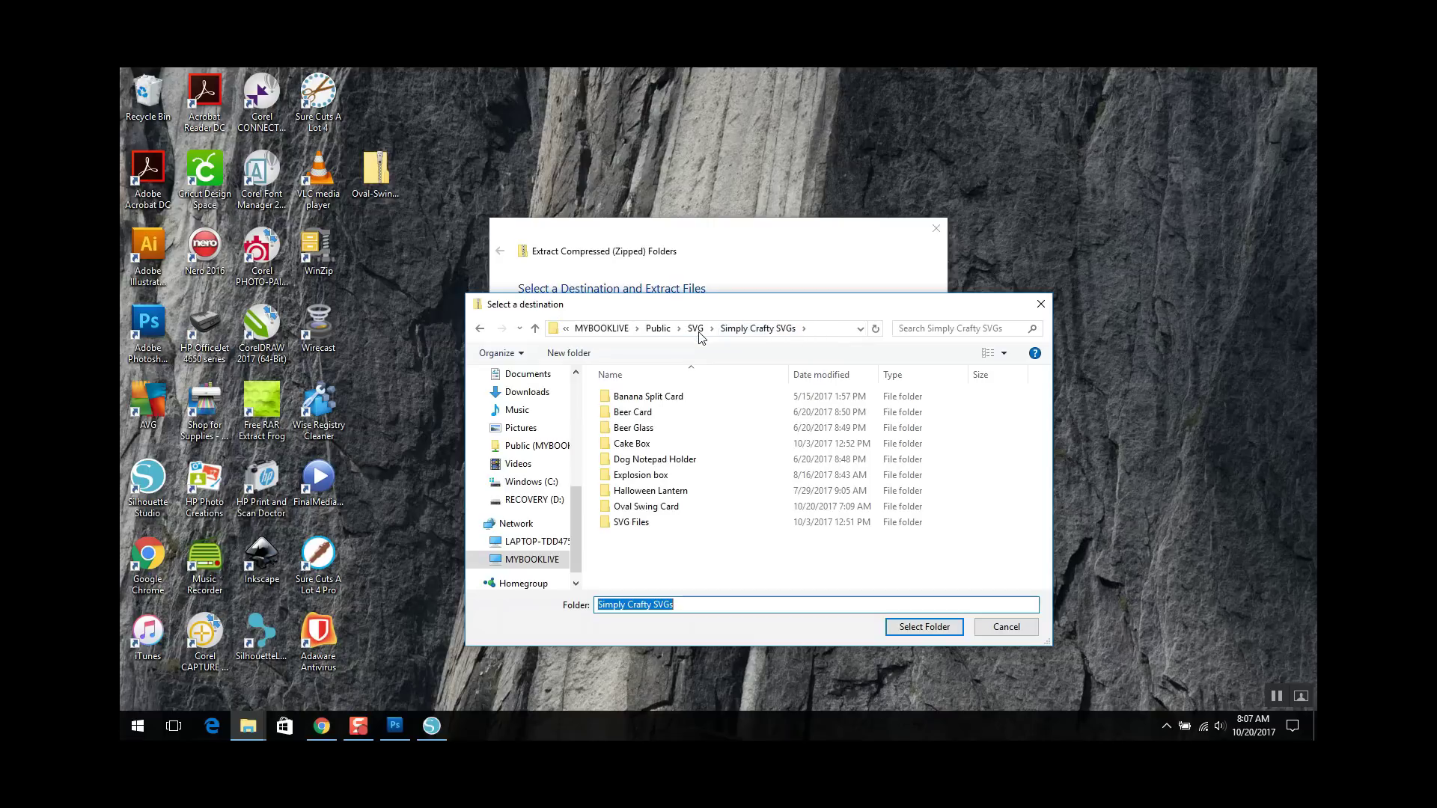
# Create a 'Boo Halloween Card' folder and extract the zip into it
pyautogui.moveTo(710, 304); pyautogui.dragTo(724, 357)
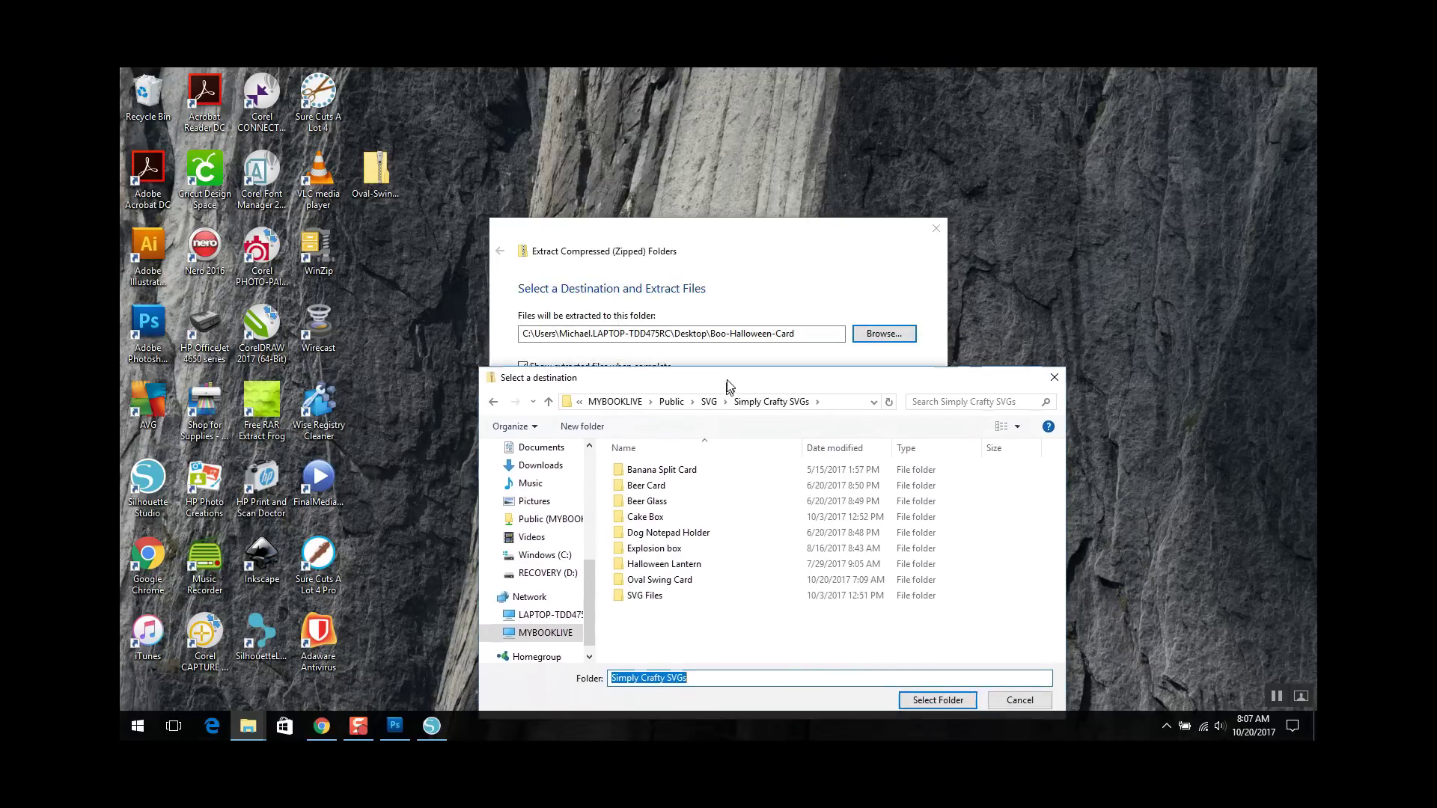
pyautogui.click(585, 416)
pyautogui.write('Bo')
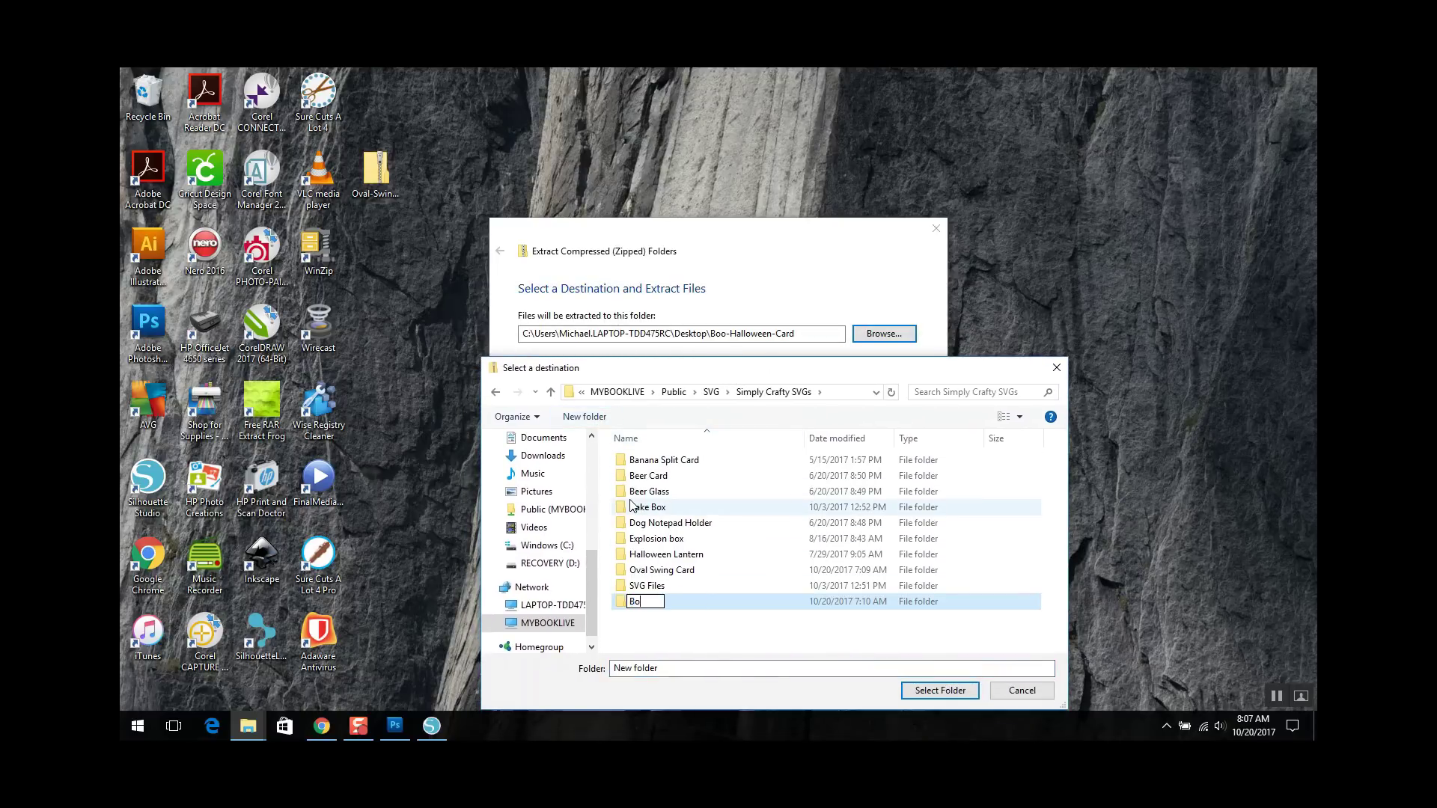
pyautogui.write('o Halloween ')
pyautogui.write('Card')
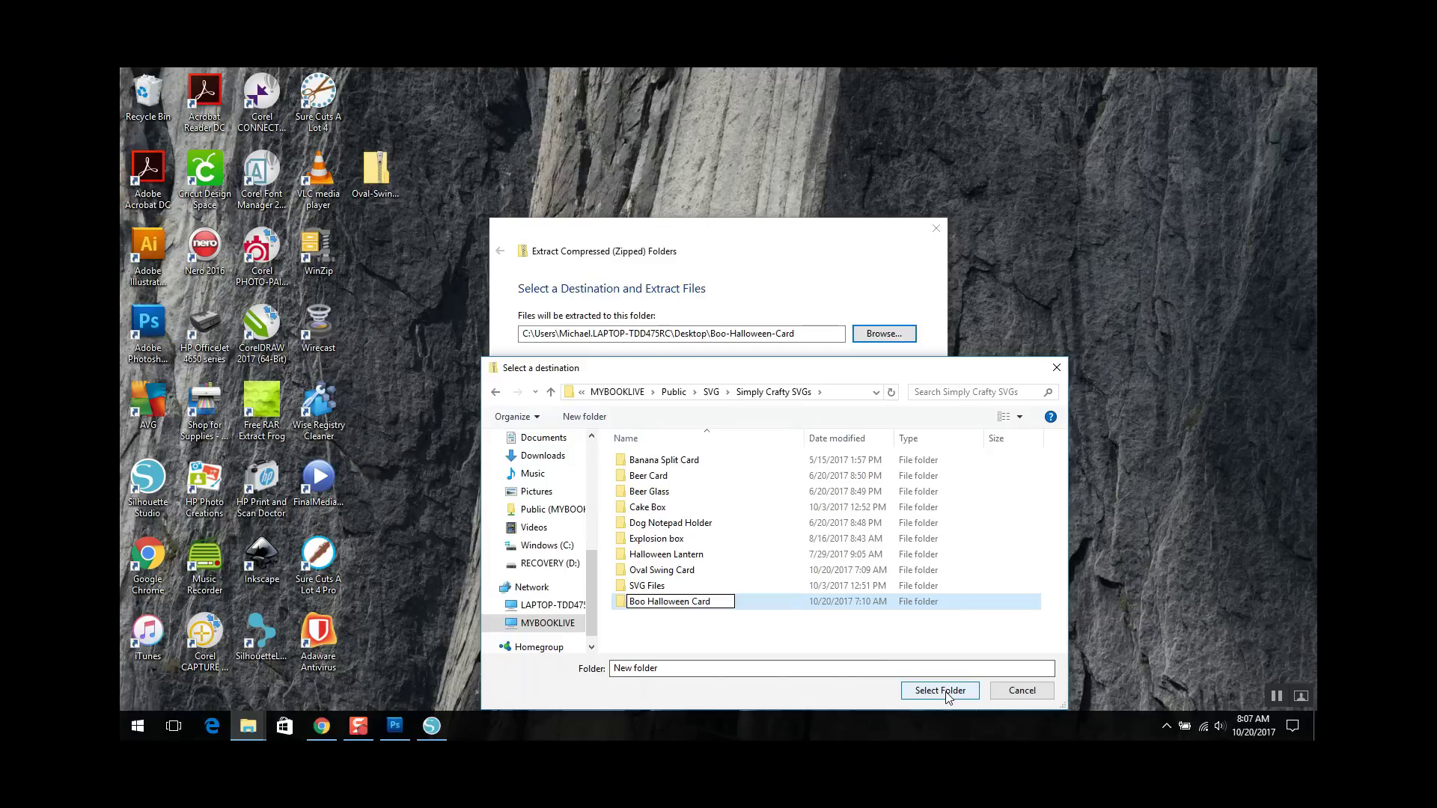
pyautogui.press('Return')
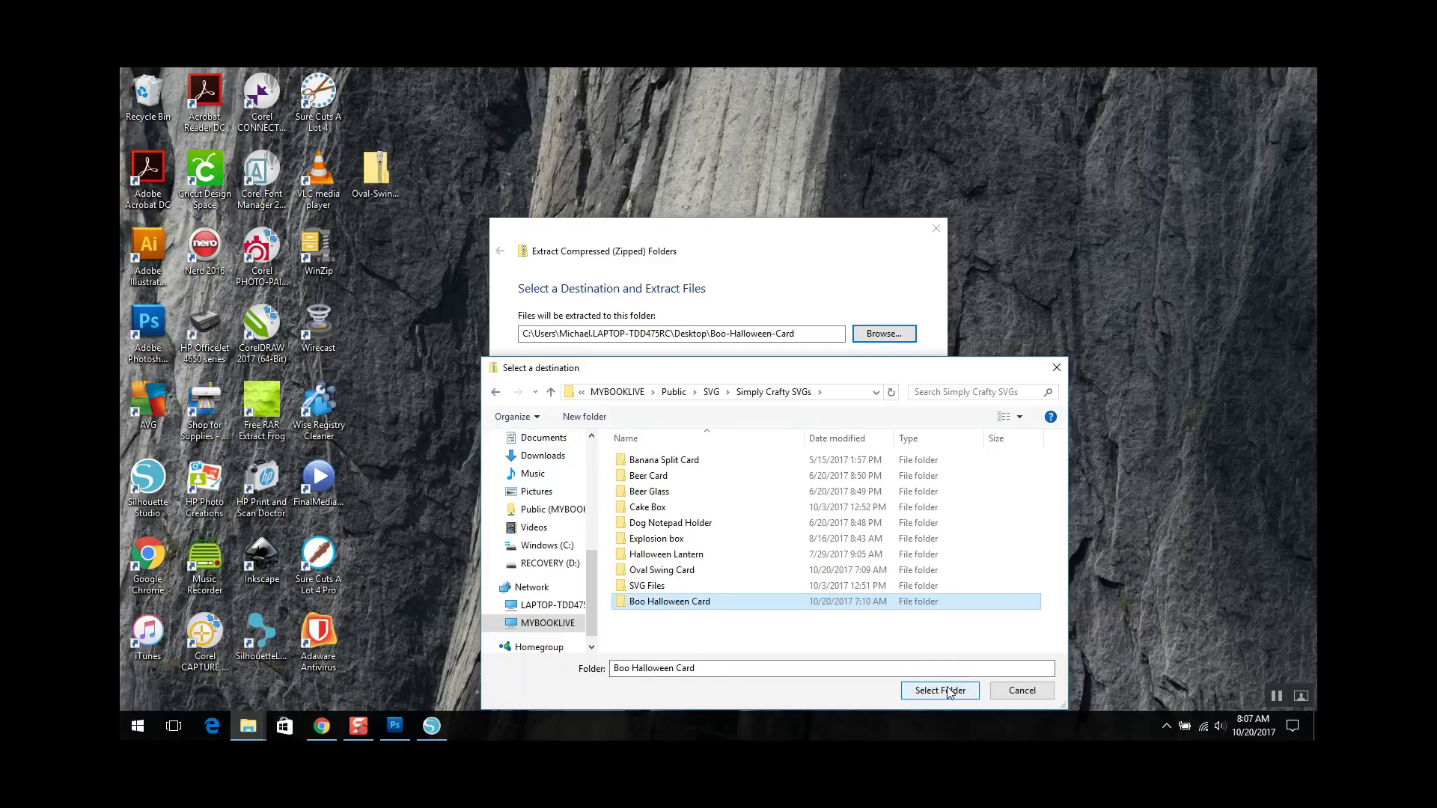
pyautogui.click(949, 693)
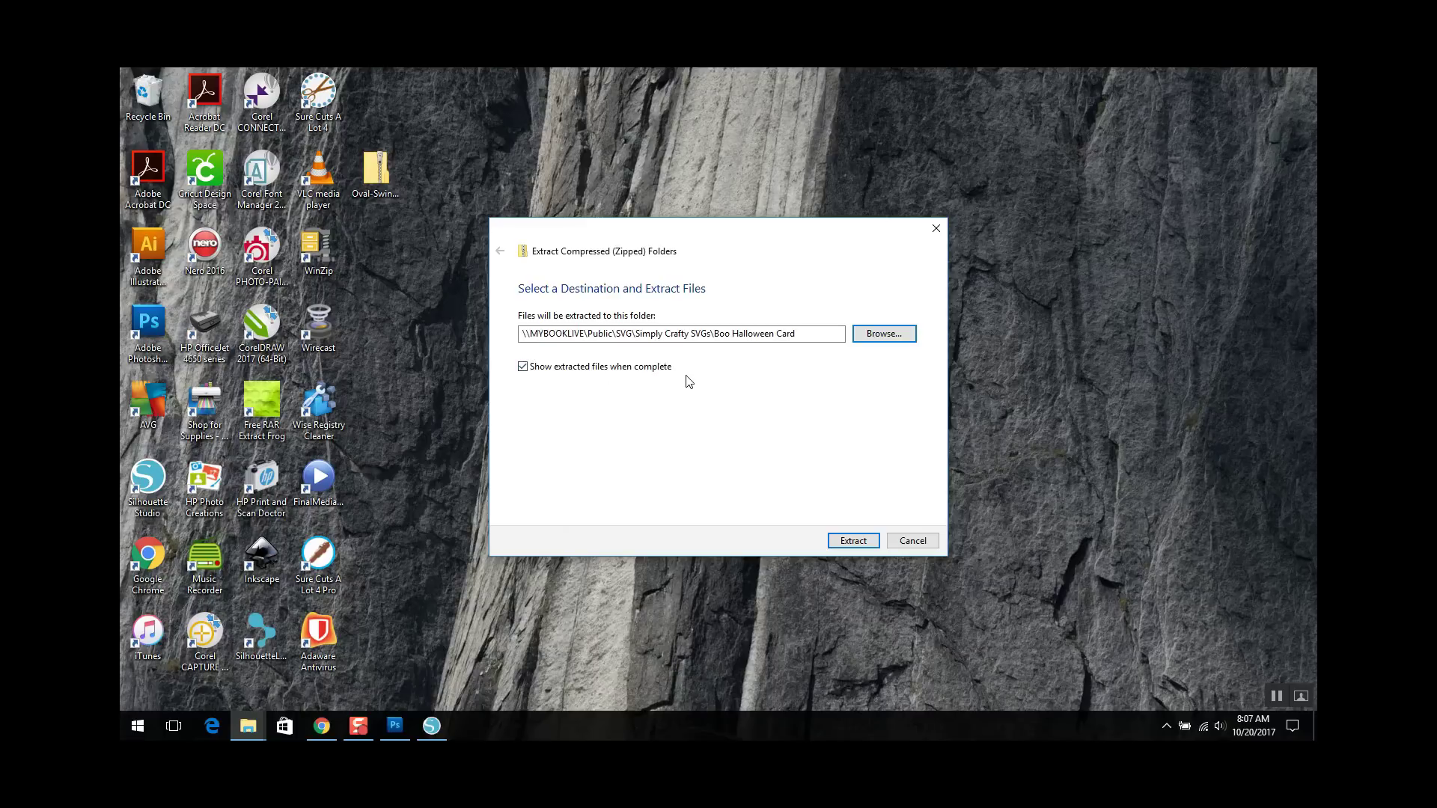
pyautogui.click(864, 545)
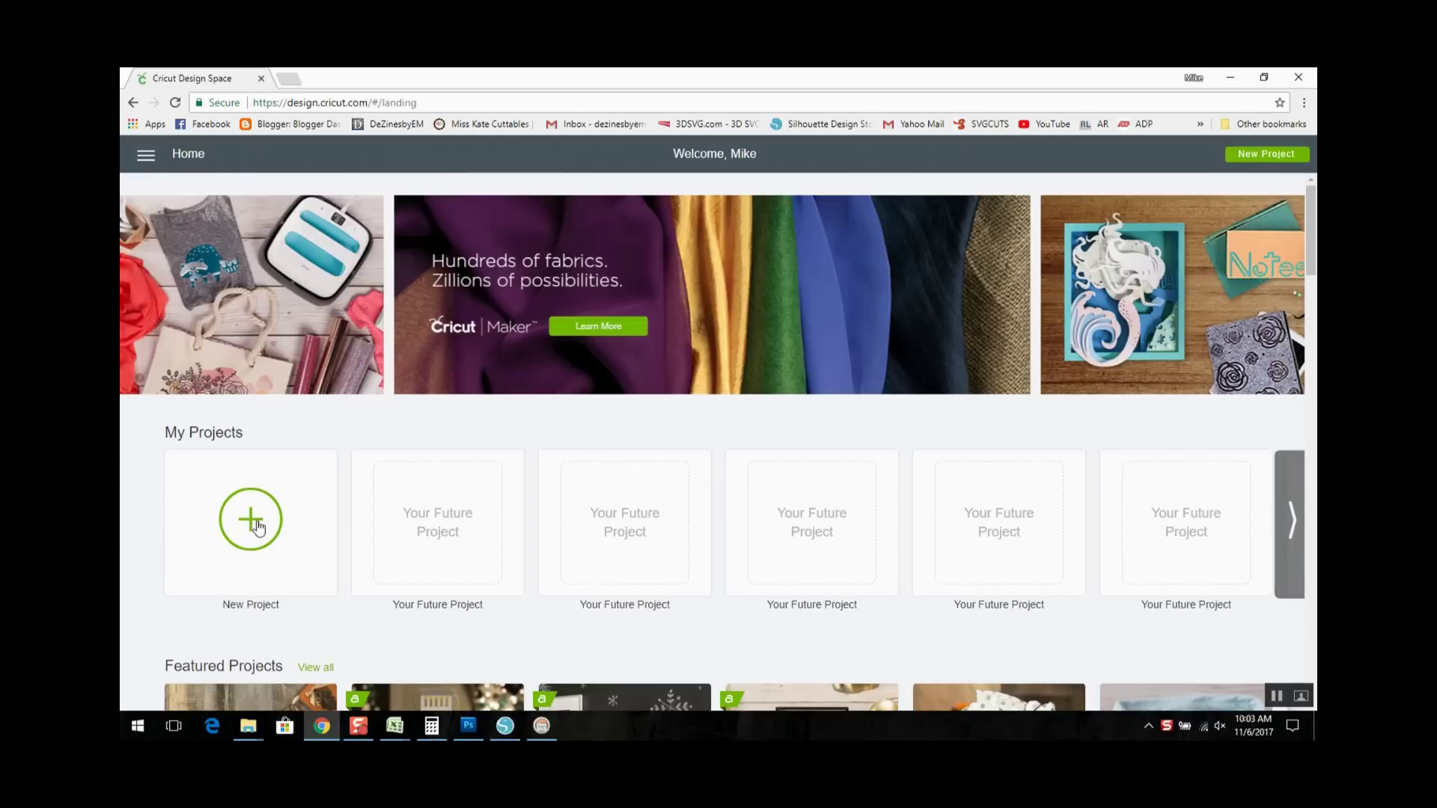
# Start a new blank Cricut project and open the Upload image screen
pyautogui.click(254, 522)
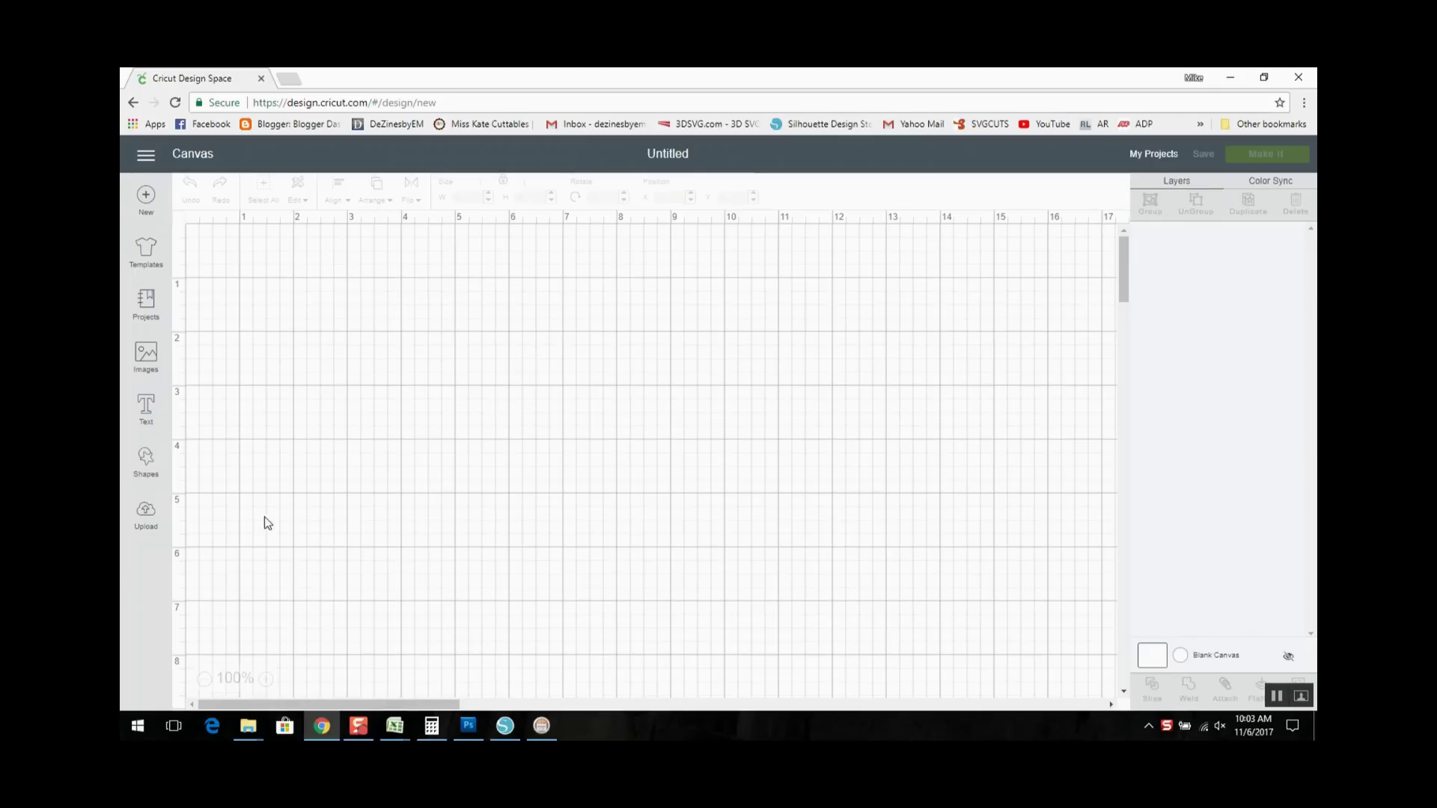
pyautogui.click(148, 518)
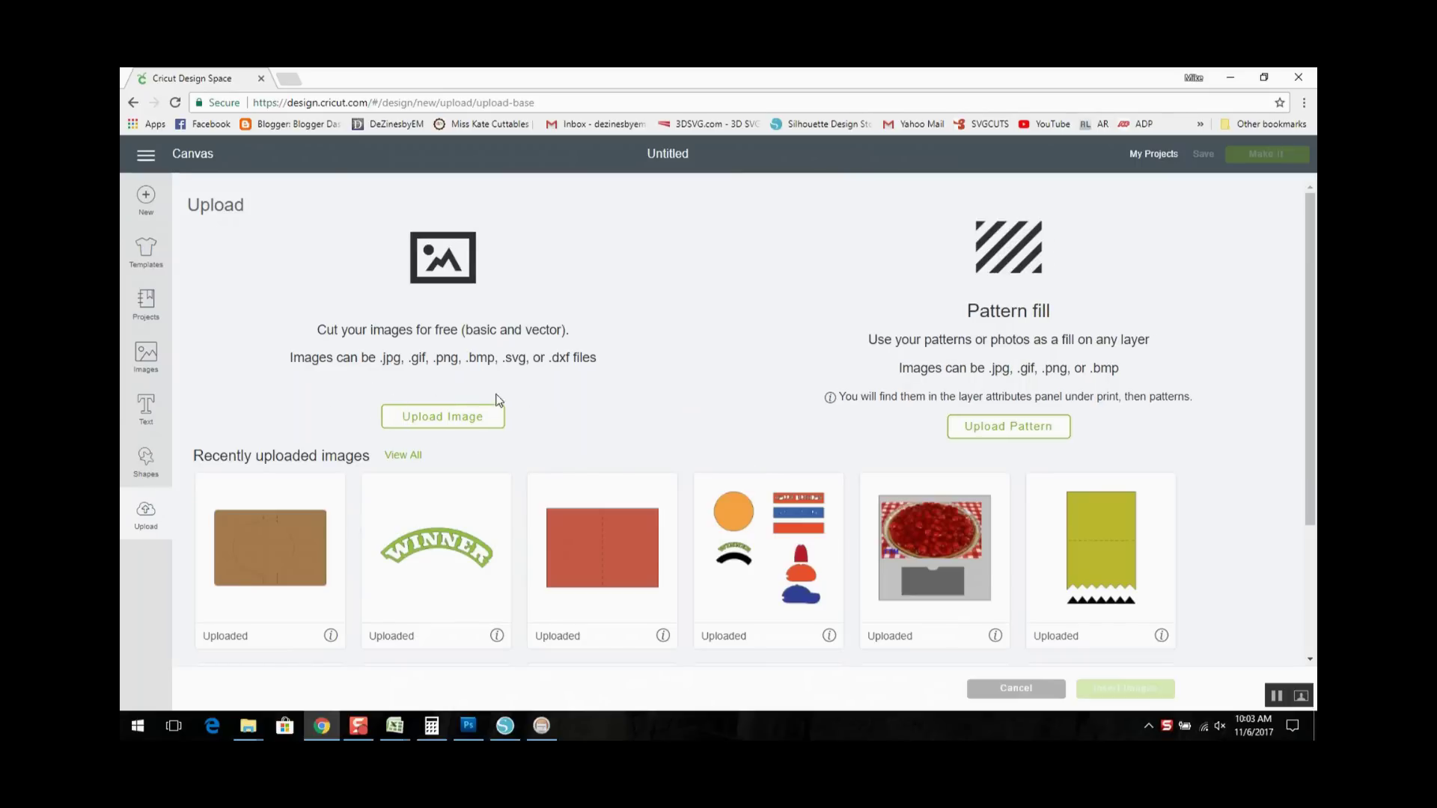
# Upload card.svg from Oval Swing Card\SVG Files and save it as the image 'card'
pyautogui.click(433, 419)
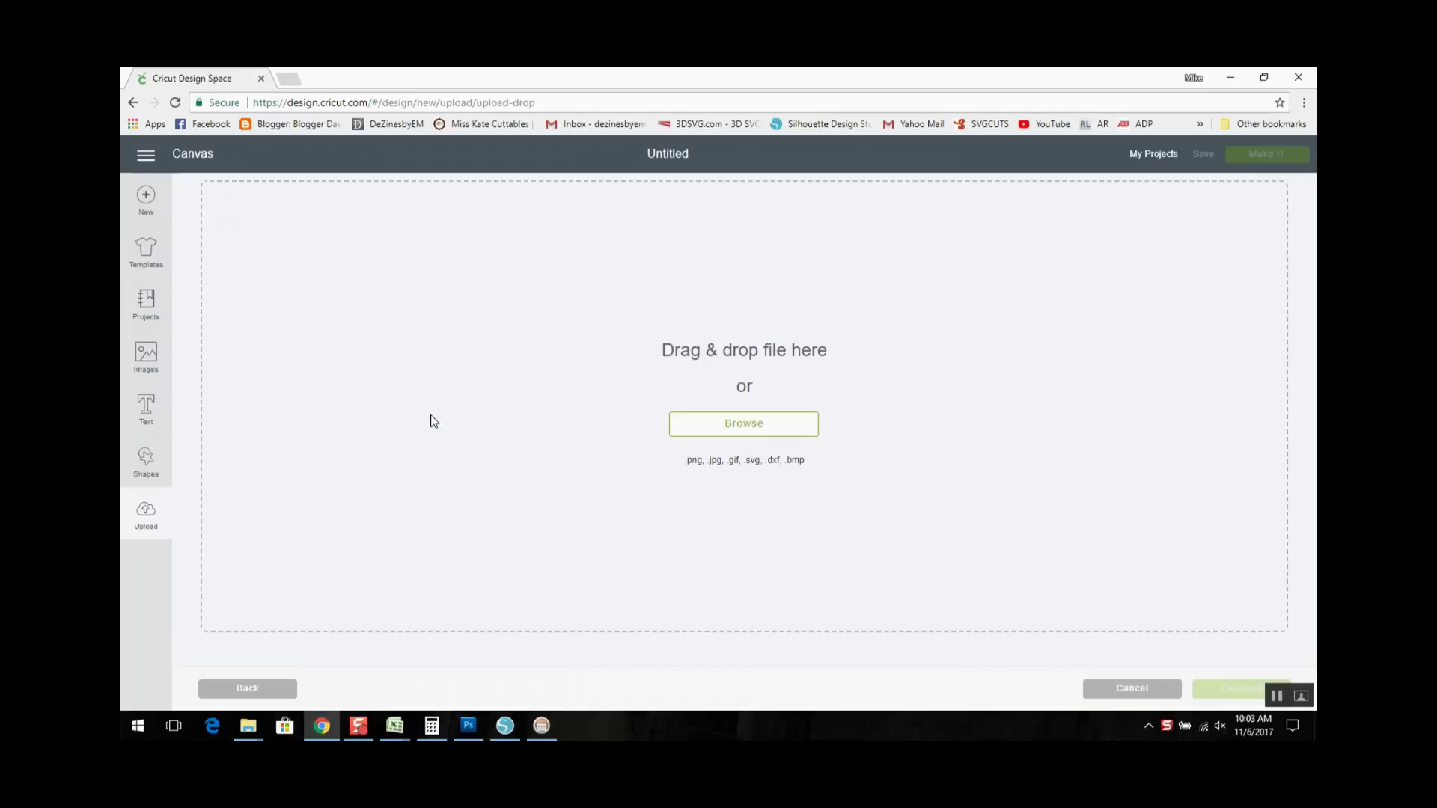
pyautogui.click(719, 432)
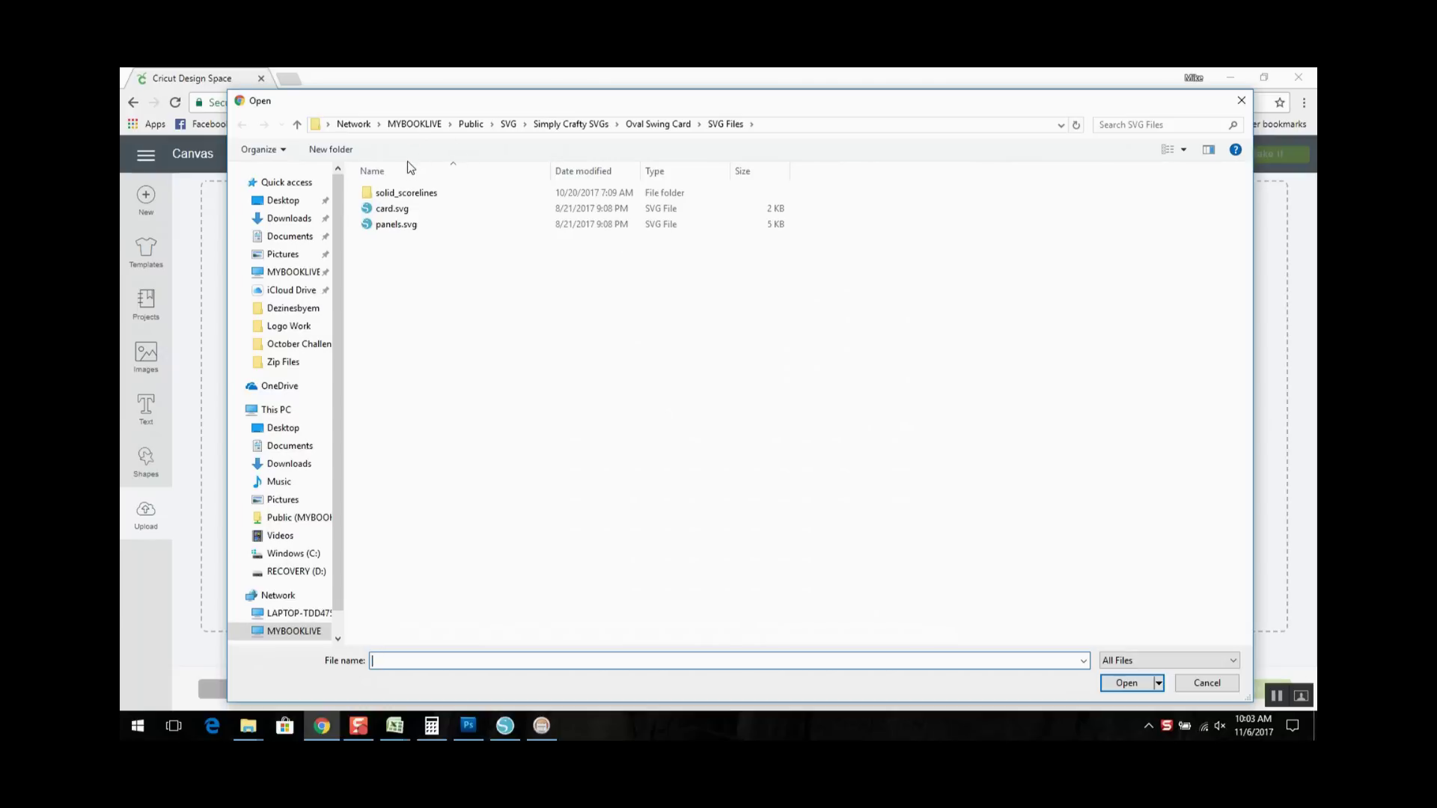
pyautogui.click(399, 214)
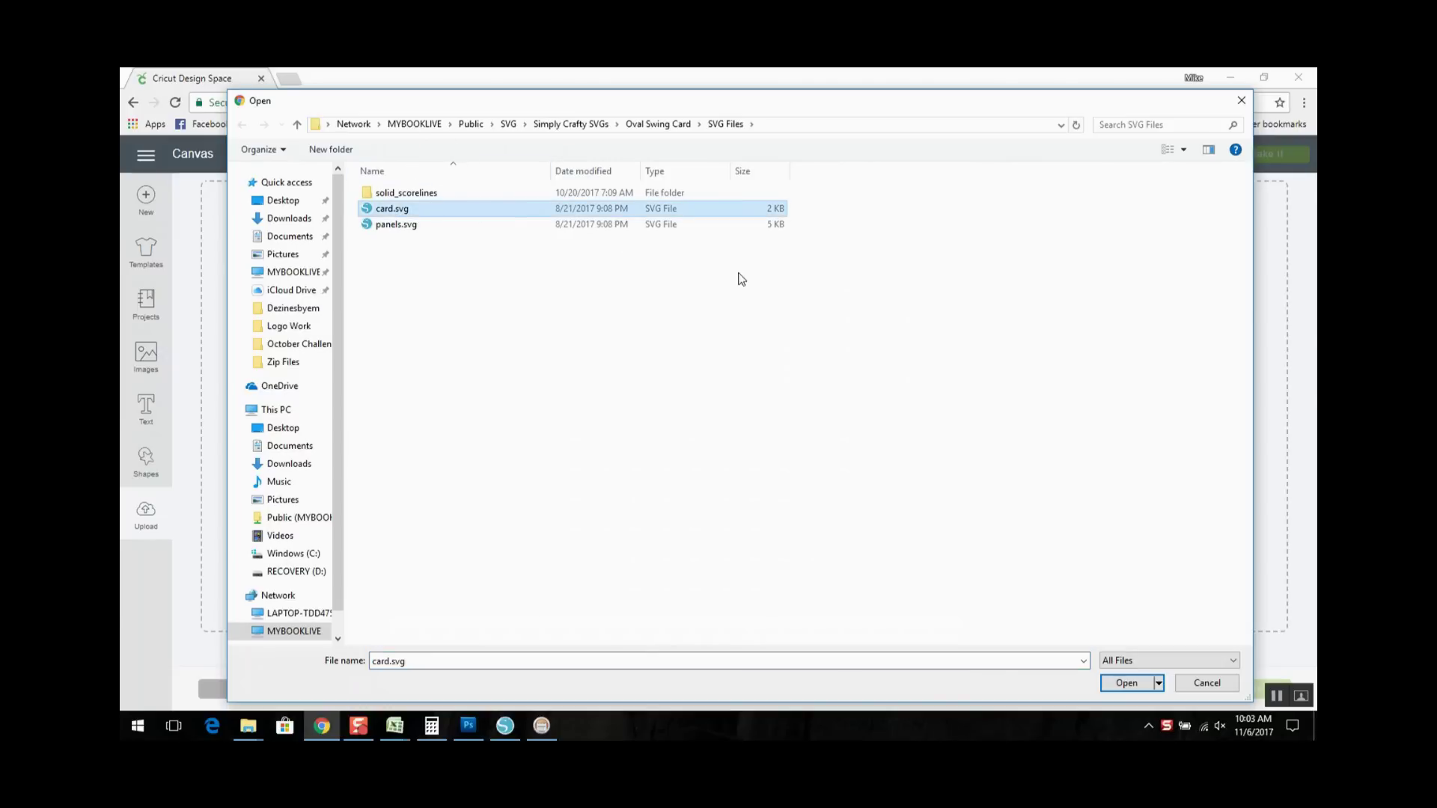
pyautogui.click(1121, 683)
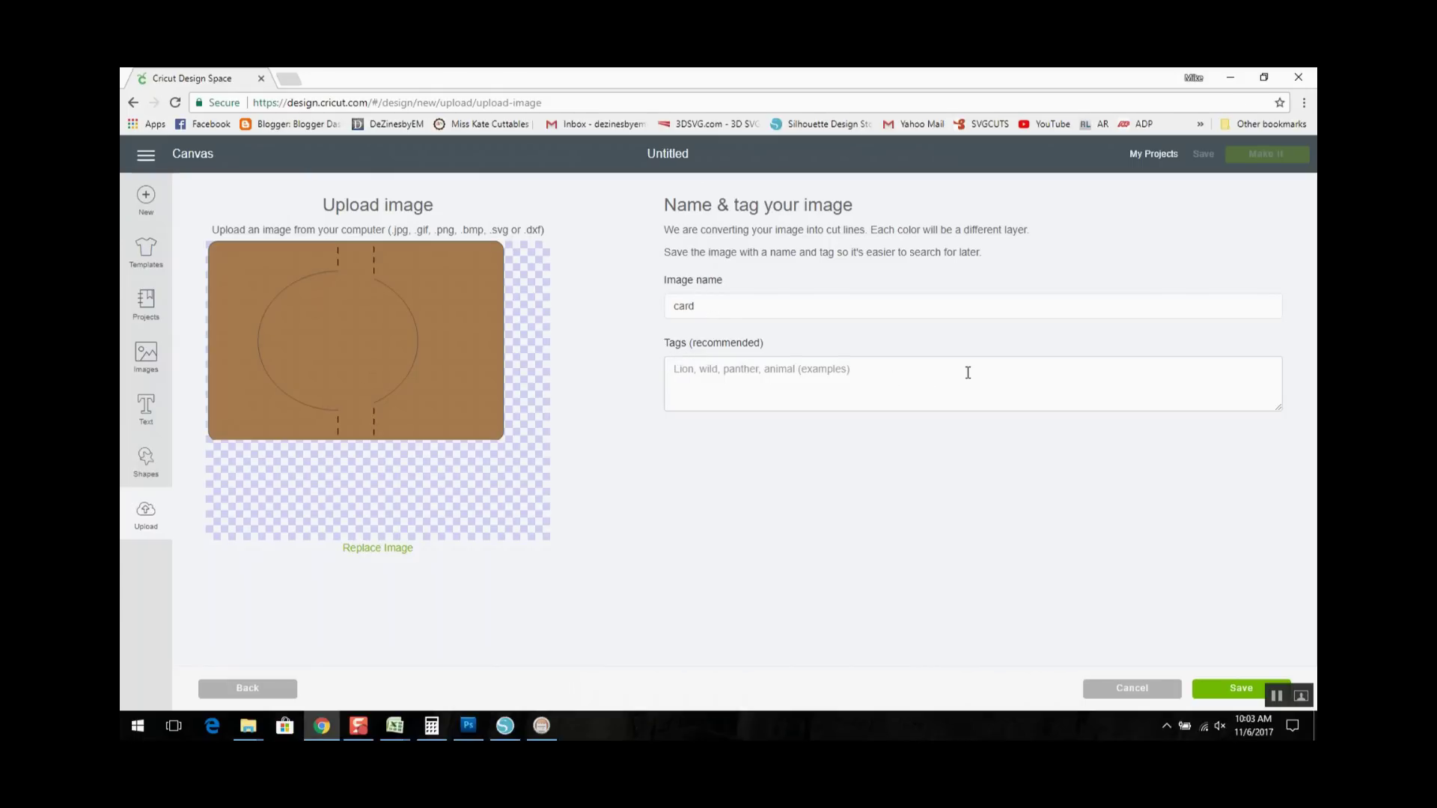
pyautogui.click(1213, 689)
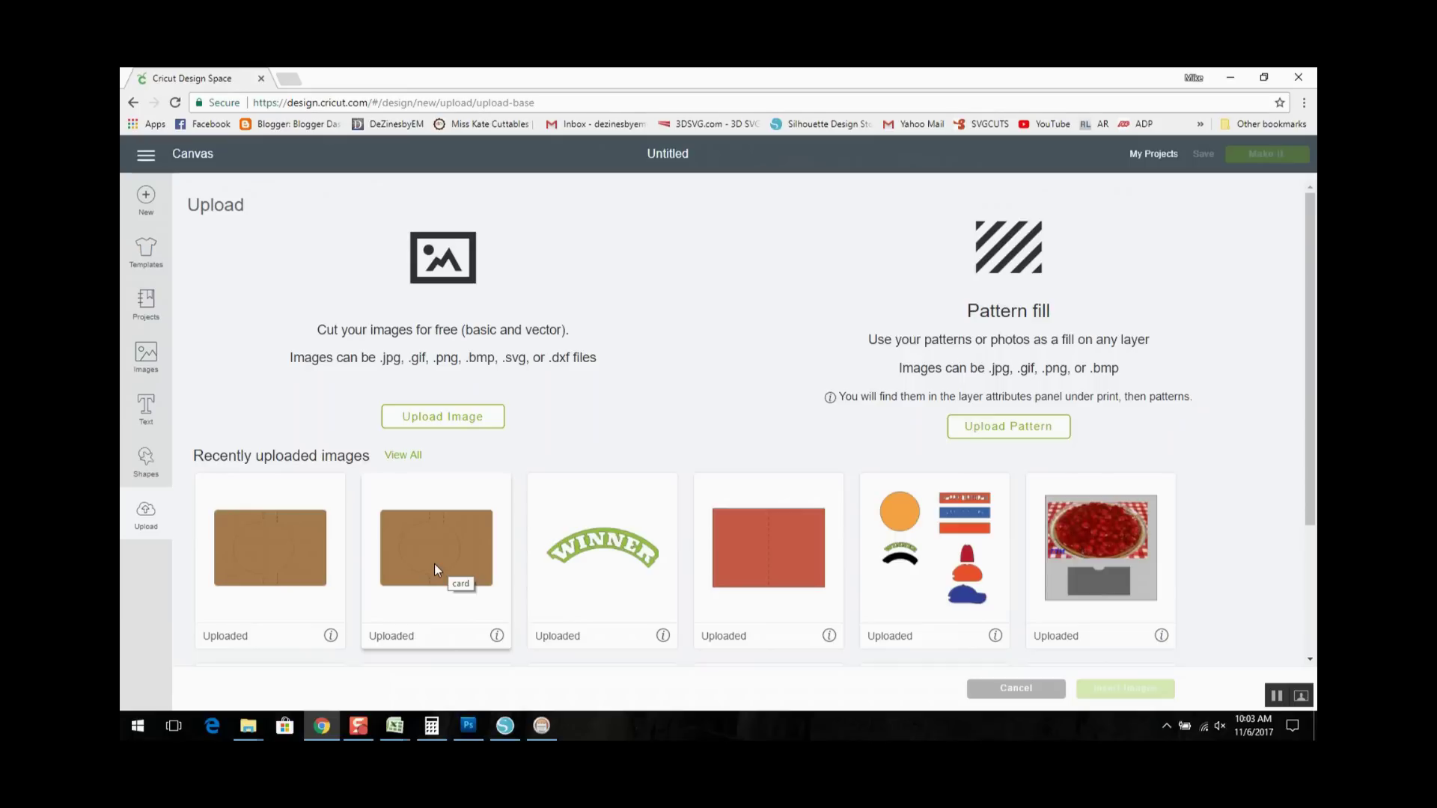
# Insert the recently uploaded 'card' image onto the canvas as a two-layer group
pyautogui.click(270, 551)
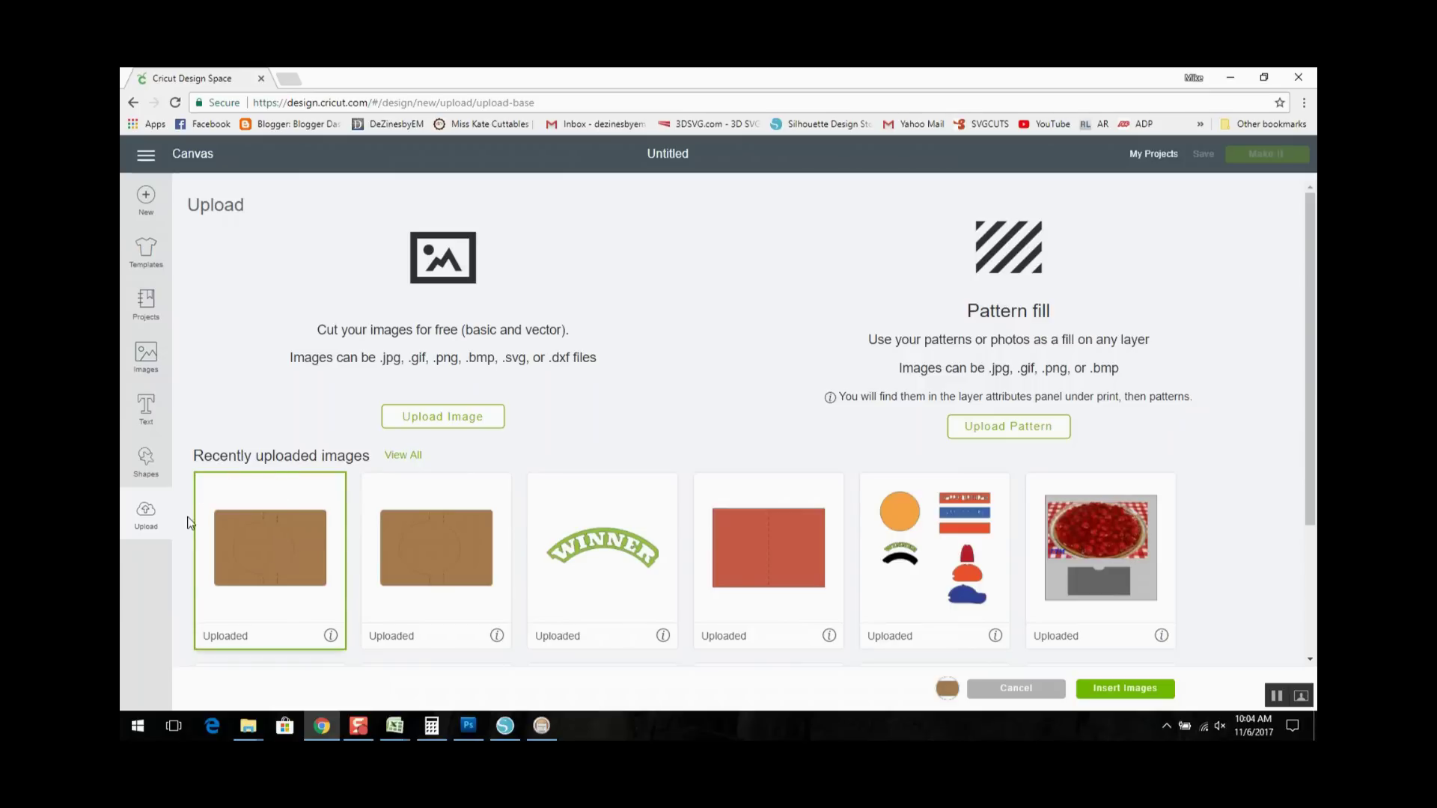
pyautogui.click(1144, 691)
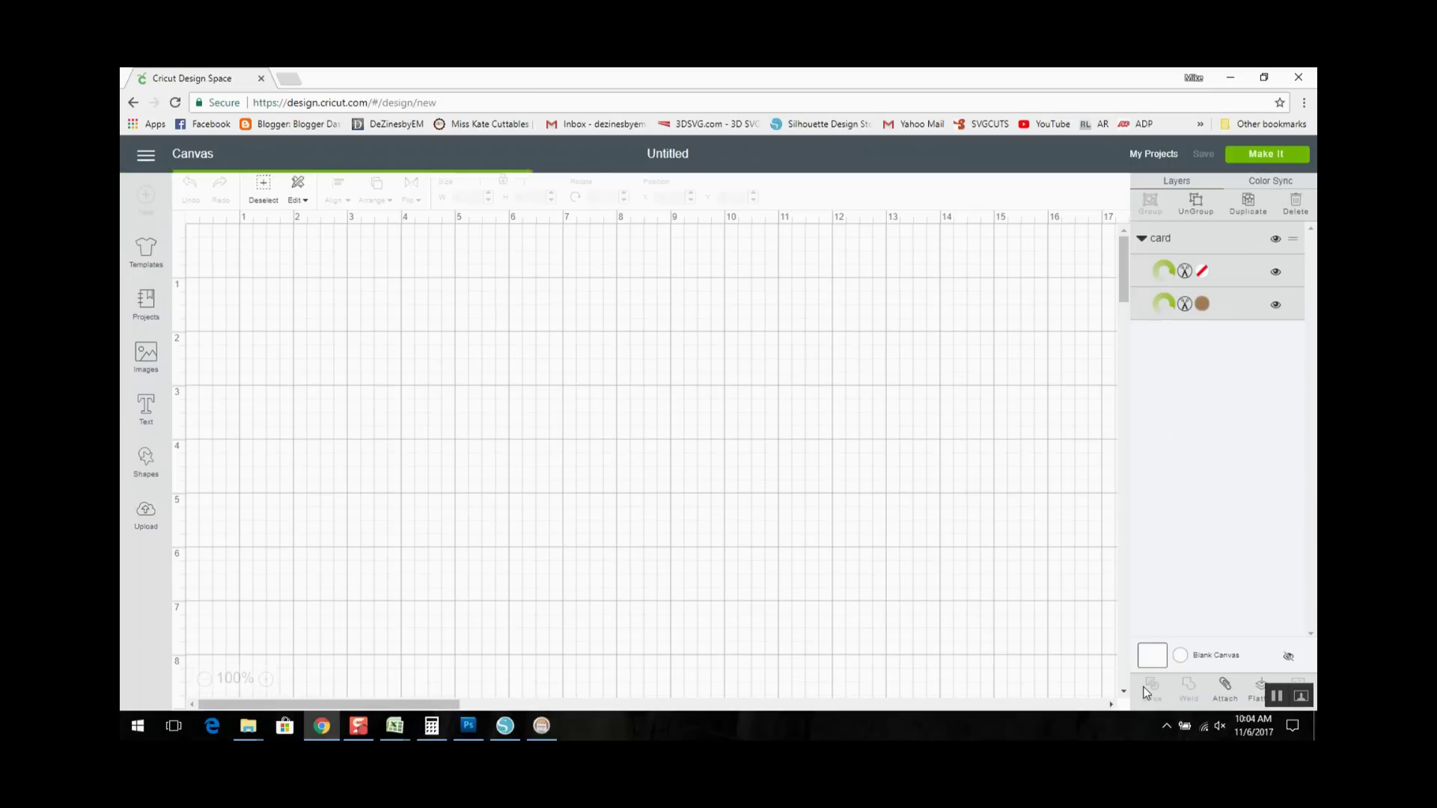